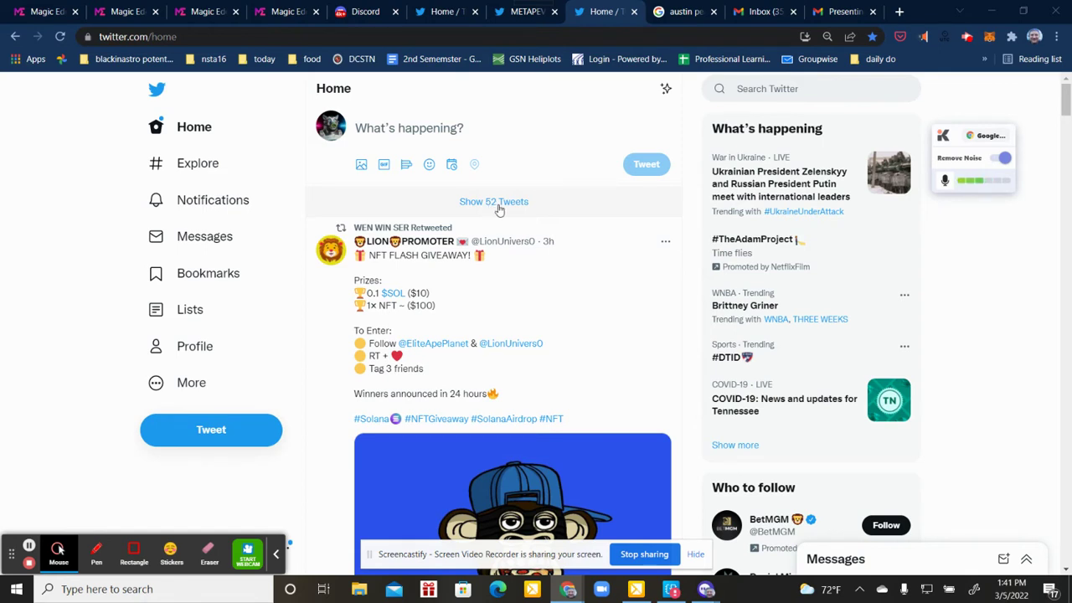
Step: Load the new tweets in the home feed and open the Explore page
{"action": "left_click", "coordinate": [497, 205]}
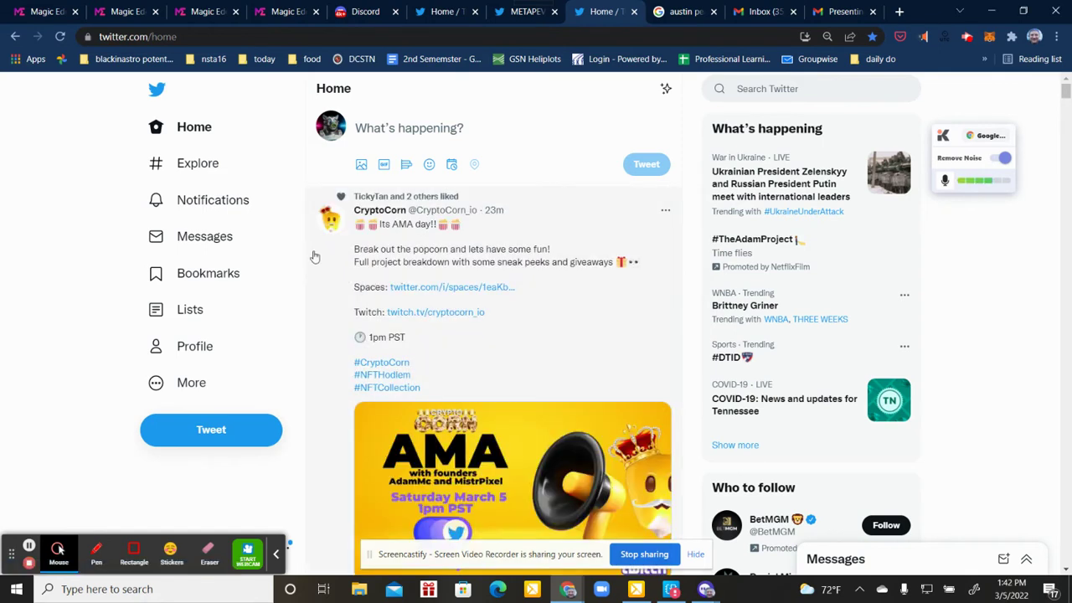
{"action": "left_click", "coordinate": [513, 203]}
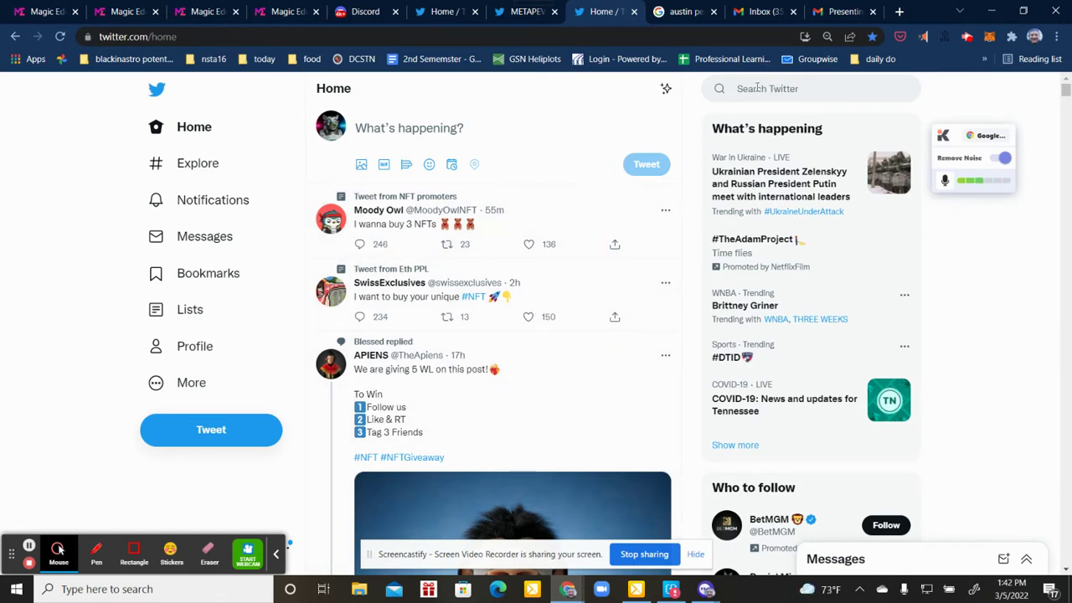
{"action": "left_click", "coordinate": [193, 166]}
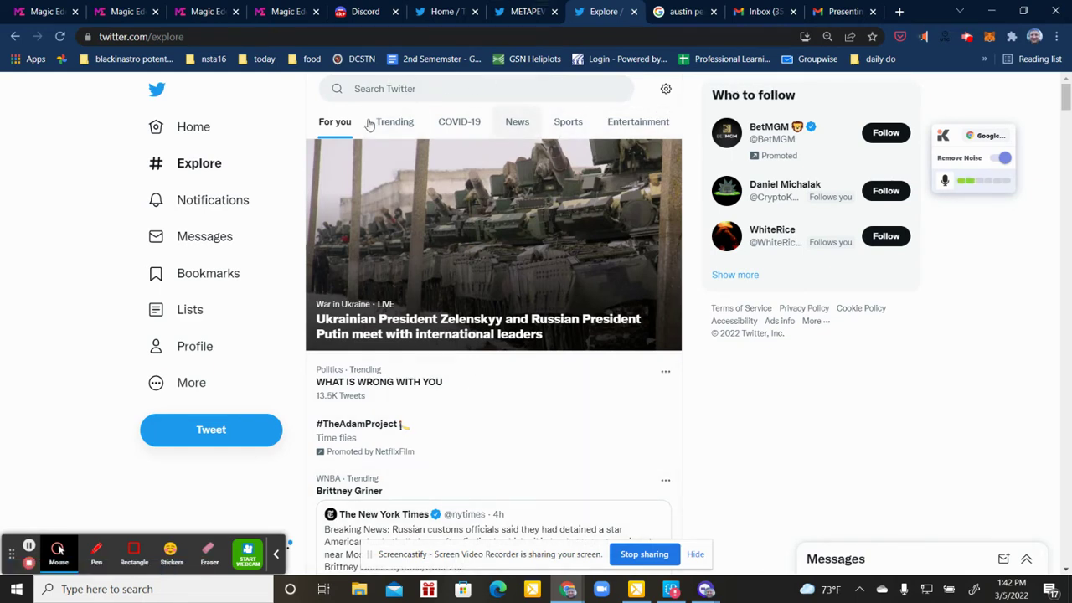
Step: Open the notifications and look through the mentions
{"action": "left_click", "coordinate": [198, 203]}
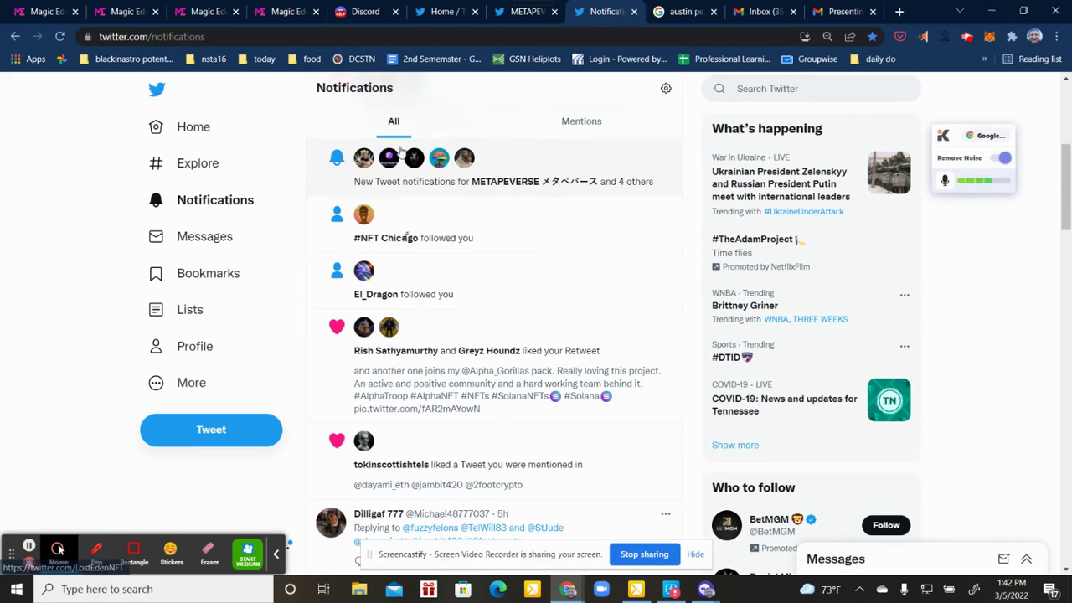
{"action": "mouse_move", "coordinate": [453, 159]}
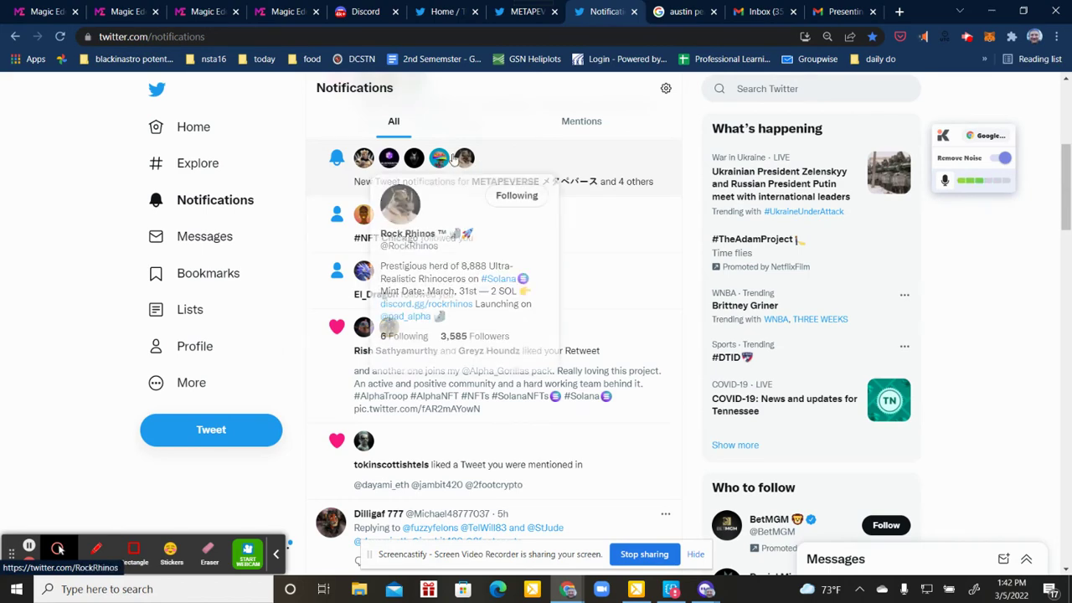
{"action": "left_click", "coordinate": [577, 123]}
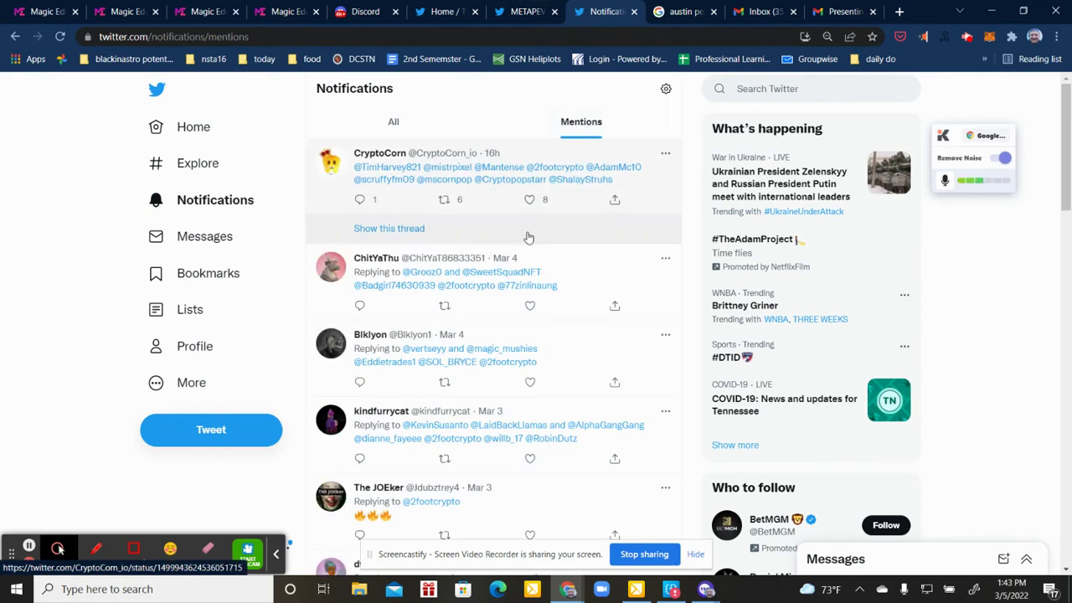
{"action": "scroll", "coordinate": [528, 237], "scroll_direction": "down", "scroll_amount": 5}
{"action": "scroll", "coordinate": [524, 242], "scroll_direction": "up", "scroll_amount": 5}
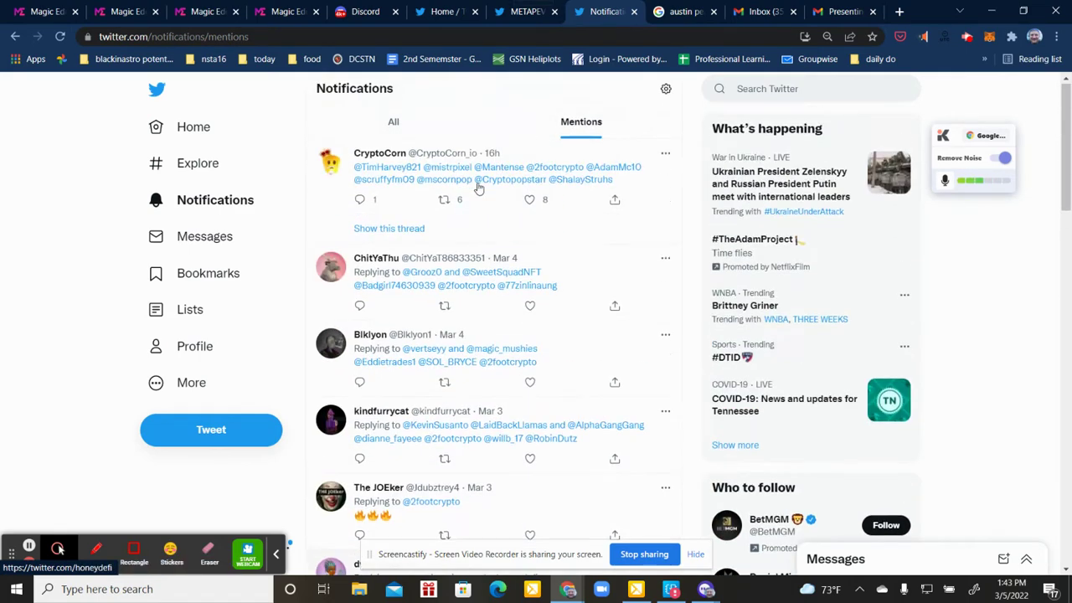
Step: Return to the full list of notifications and browse through it
{"action": "left_click", "coordinate": [398, 124]}
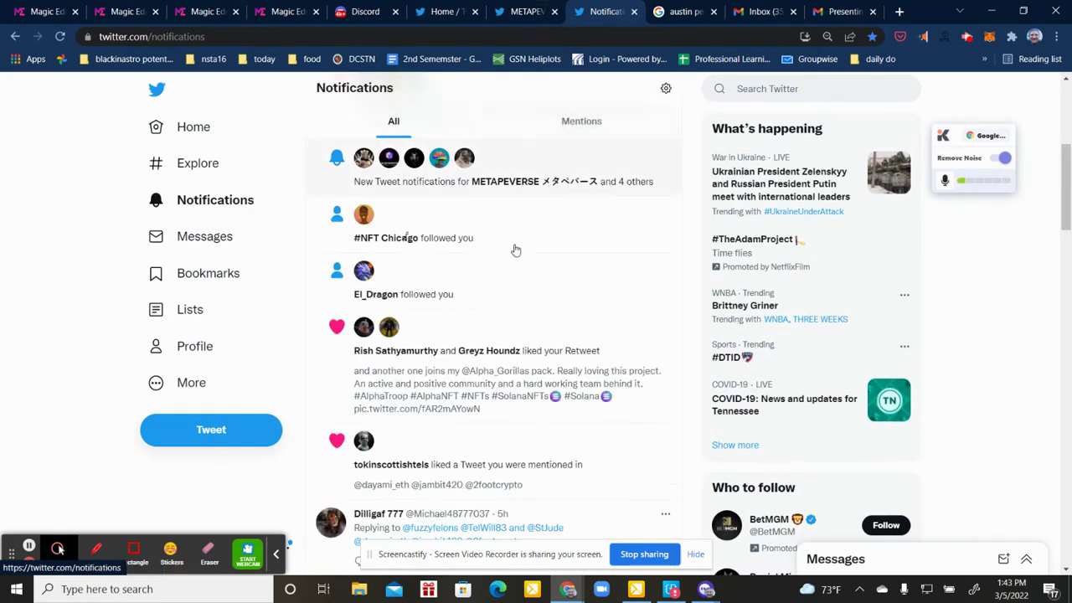
{"action": "scroll", "coordinate": [448, 295], "scroll_direction": "down", "scroll_amount": 1}
{"action": "scroll", "coordinate": [448, 294], "scroll_direction": "down", "scroll_amount": 10}
{"action": "scroll", "coordinate": [497, 213], "scroll_direction": "up", "scroll_amount": 14}
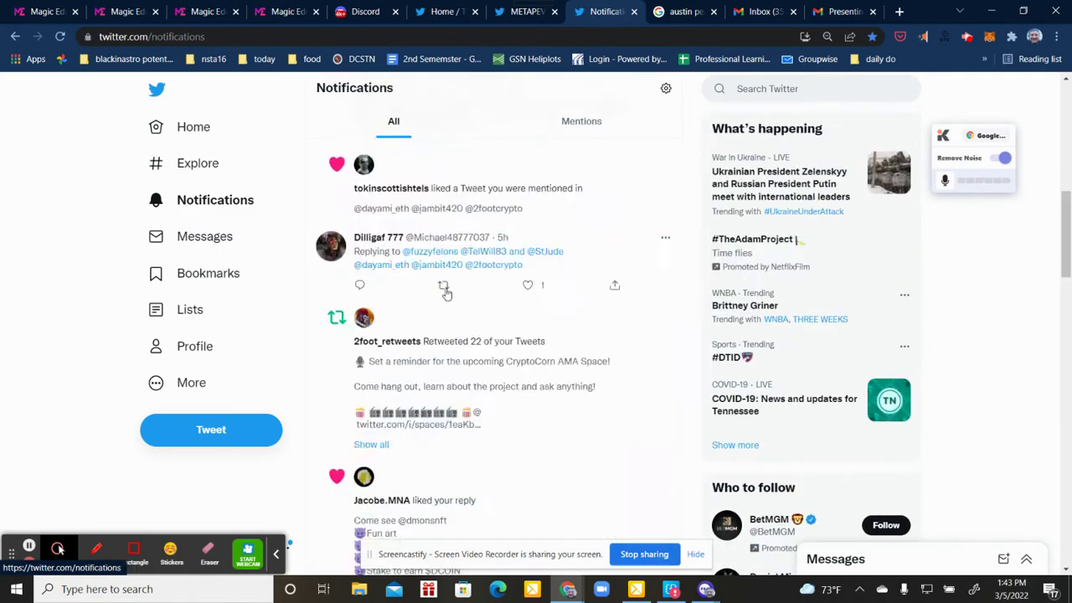
Step: Show only the mentions again and read through the replies
{"action": "left_click", "coordinate": [509, 121]}
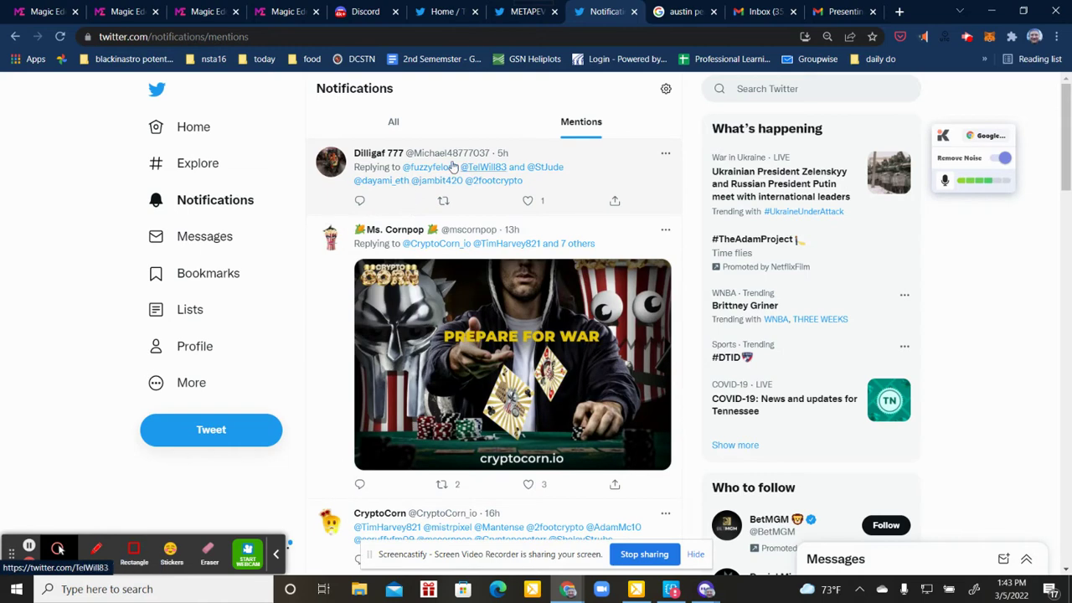
{"action": "scroll", "coordinate": [399, 343], "scroll_direction": "down", "scroll_amount": 10}
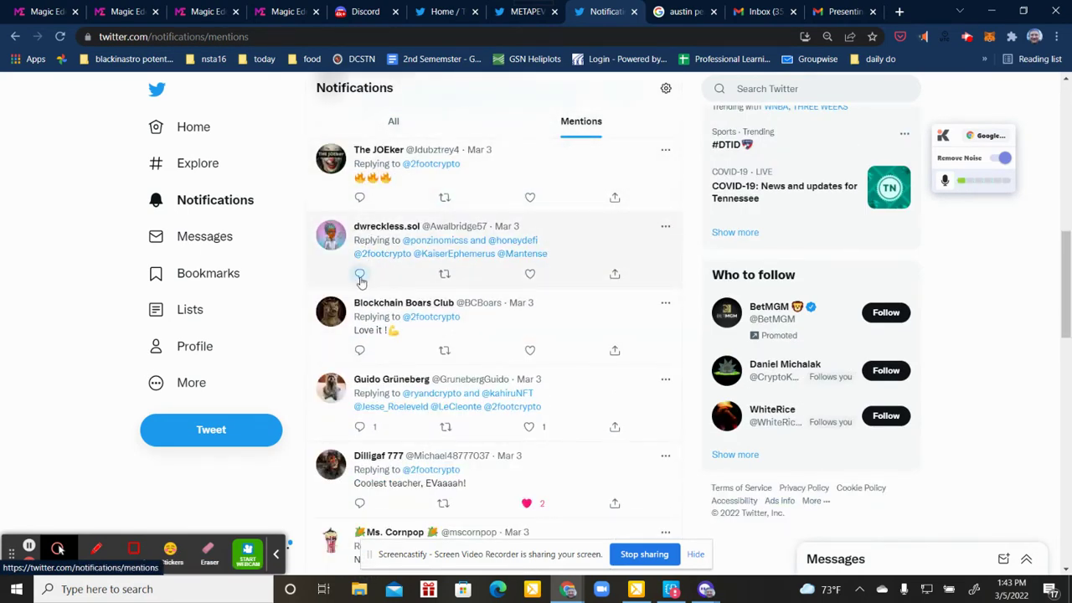
{"action": "scroll", "coordinate": [448, 243], "scroll_direction": "up", "scroll_amount": 10}
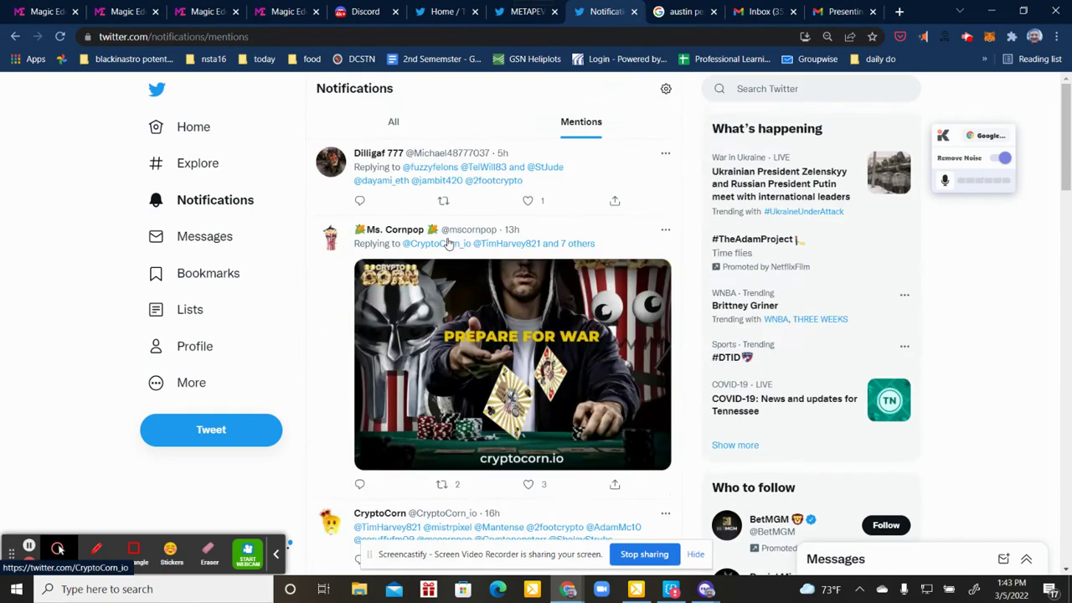
Step: View the direct messages inbox and the saved bookmarks page
{"action": "left_click", "coordinate": [196, 243]}
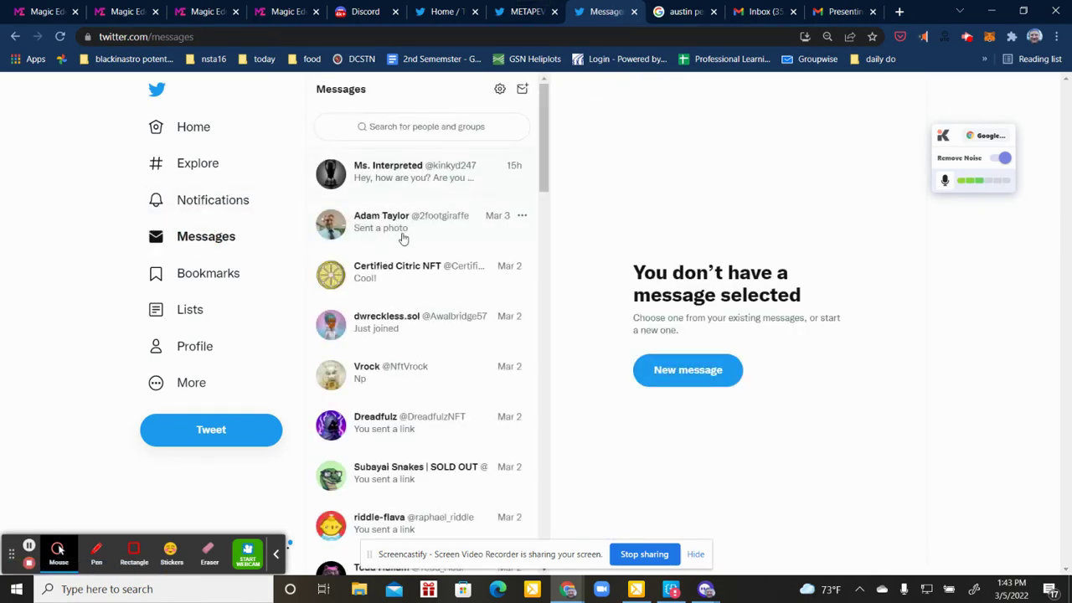
{"action": "left_click", "coordinate": [191, 281]}
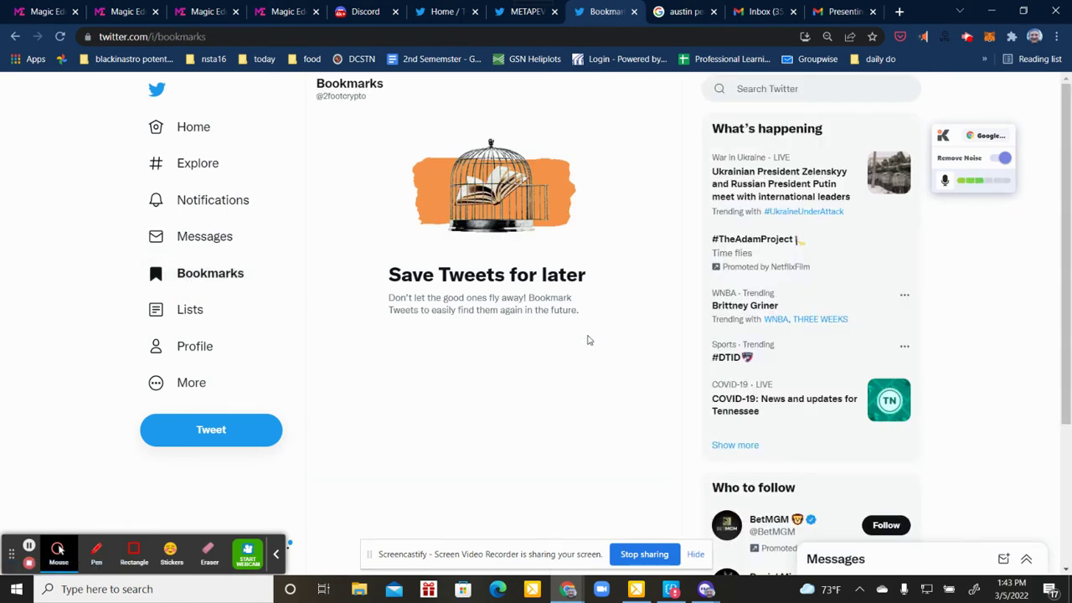
Step: Open the Lists page and look over the pinned, suggested and own lists
{"action": "left_click", "coordinate": [190, 312]}
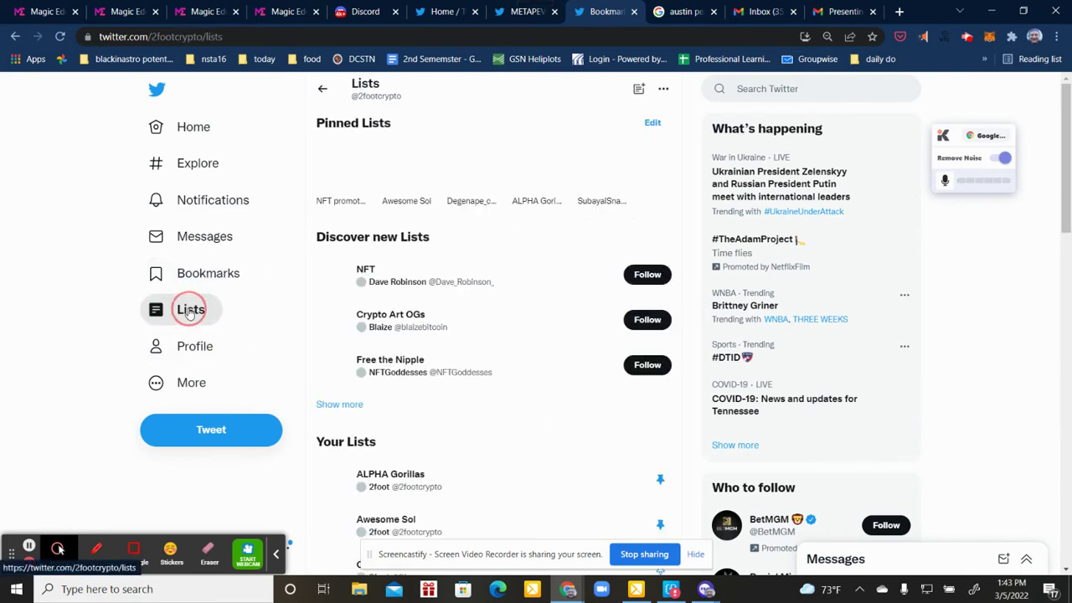
{"action": "scroll", "coordinate": [495, 280], "scroll_direction": "down", "scroll_amount": 5}
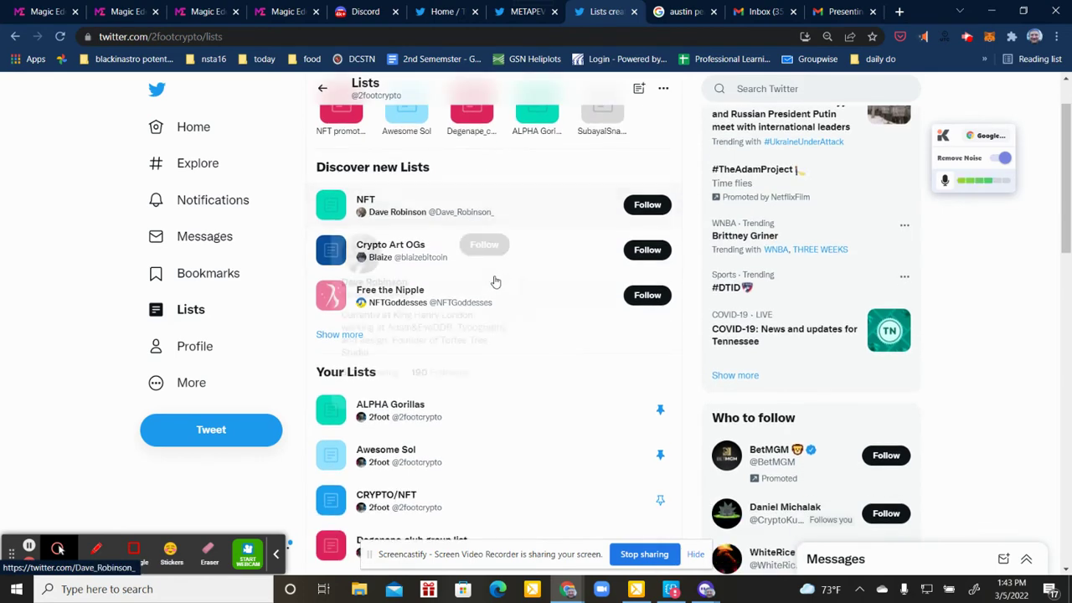
{"action": "scroll", "coordinate": [495, 280], "scroll_direction": "up", "scroll_amount": 5}
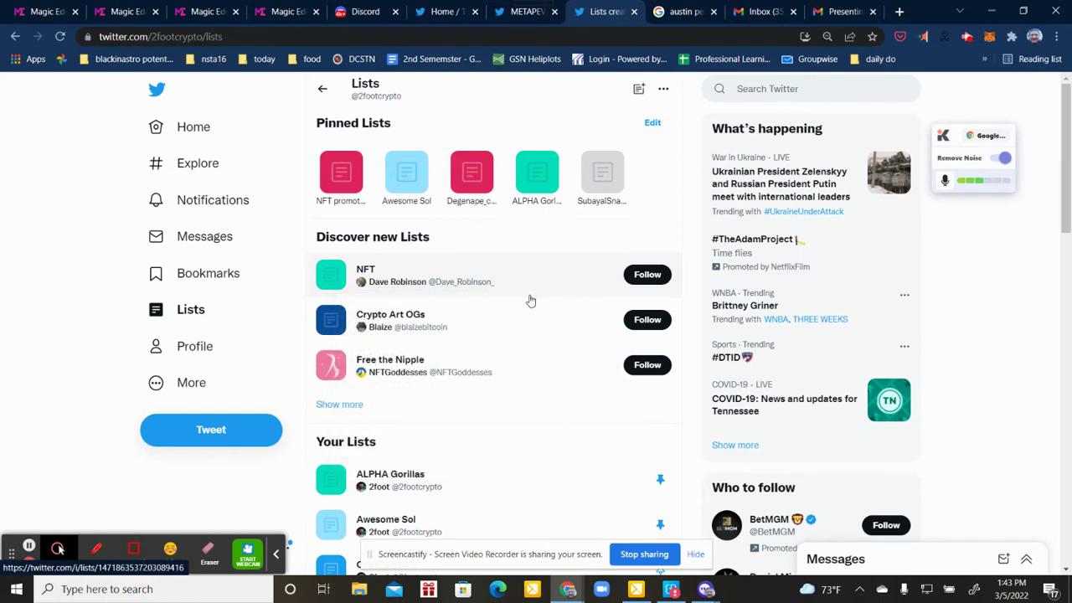
{"action": "scroll", "coordinate": [530, 301], "scroll_direction": "down", "scroll_amount": 3}
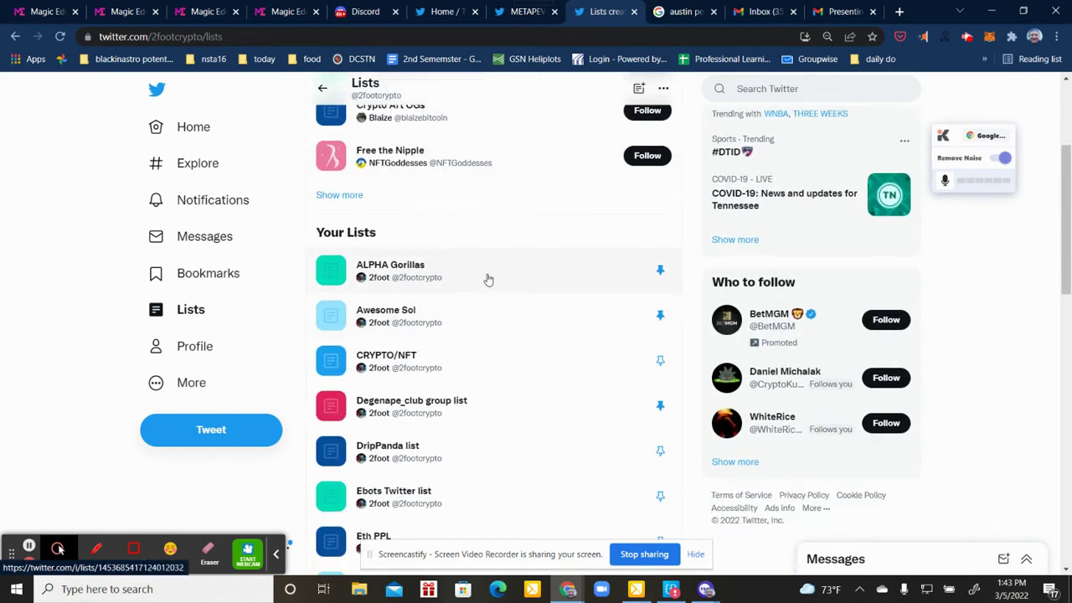
Step: Open the ALPHA Gorillas list and browse its tweets
{"action": "left_click", "coordinate": [488, 279]}
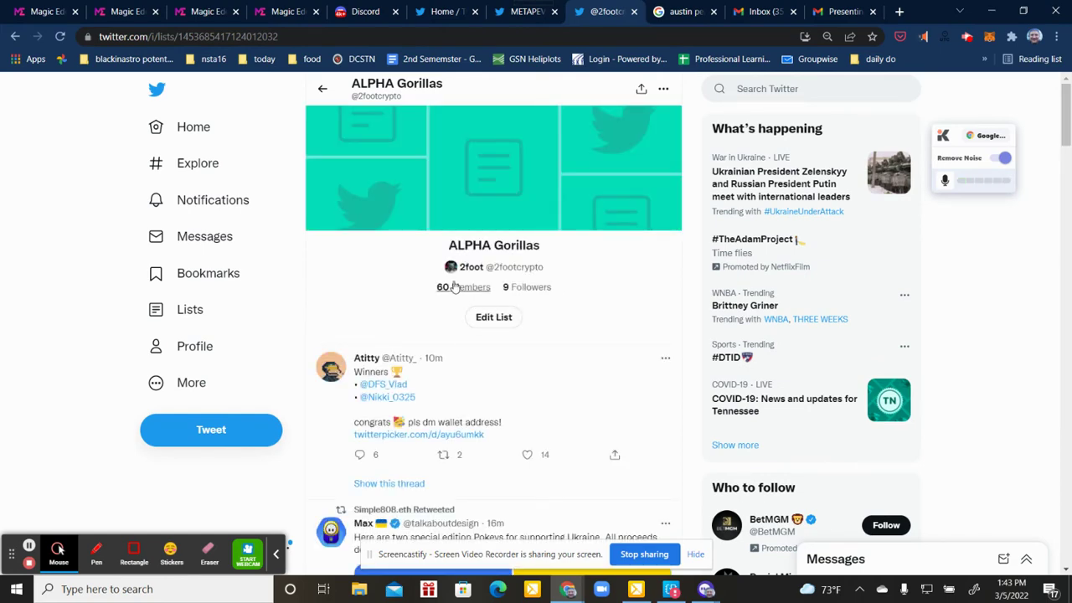
{"action": "scroll", "coordinate": [414, 335], "scroll_direction": "down", "scroll_amount": 3}
{"action": "scroll", "coordinate": [427, 251], "scroll_direction": "up", "scroll_amount": 3}
{"action": "scroll", "coordinate": [382, 353], "scroll_direction": "down", "scroll_amount": 10}
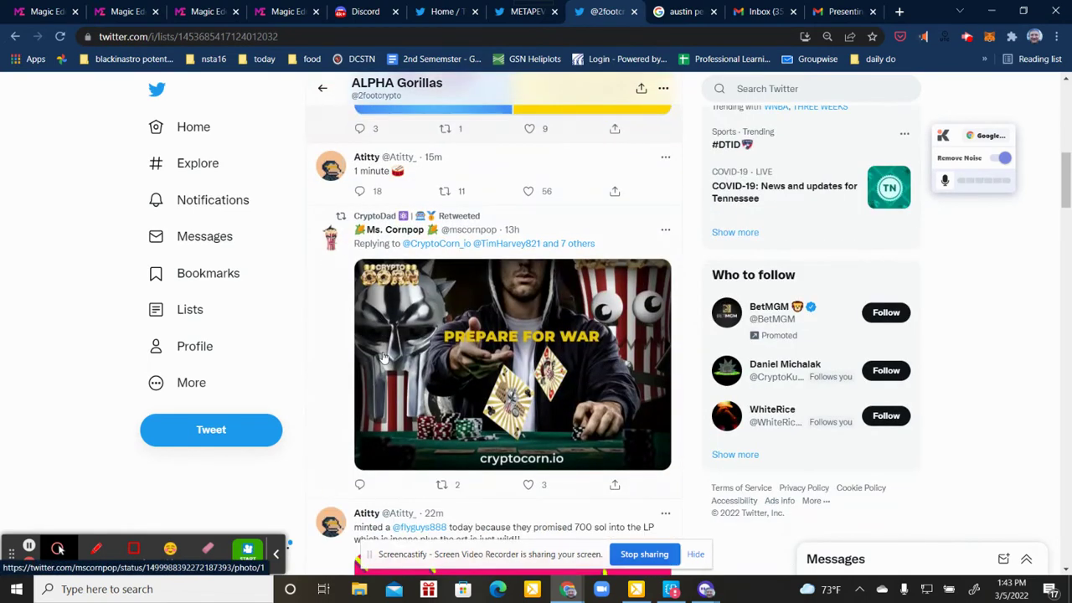
{"action": "scroll", "coordinate": [383, 358], "scroll_direction": "up", "scroll_amount": 10}
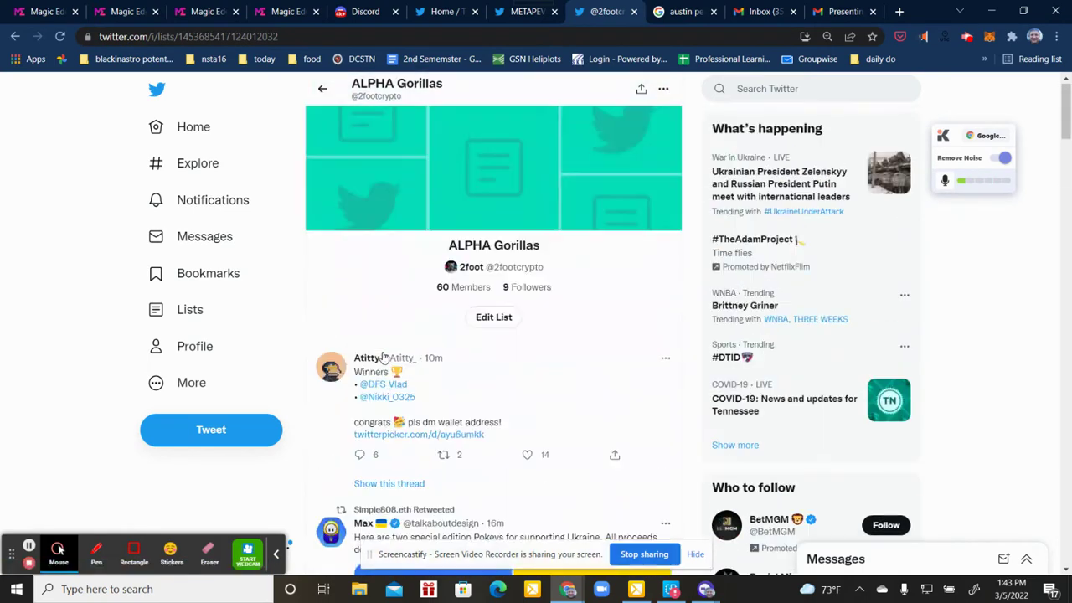
Step: Review the members of the ALPHA Gorillas list and close the member overview
{"action": "left_click", "coordinate": [470, 288]}
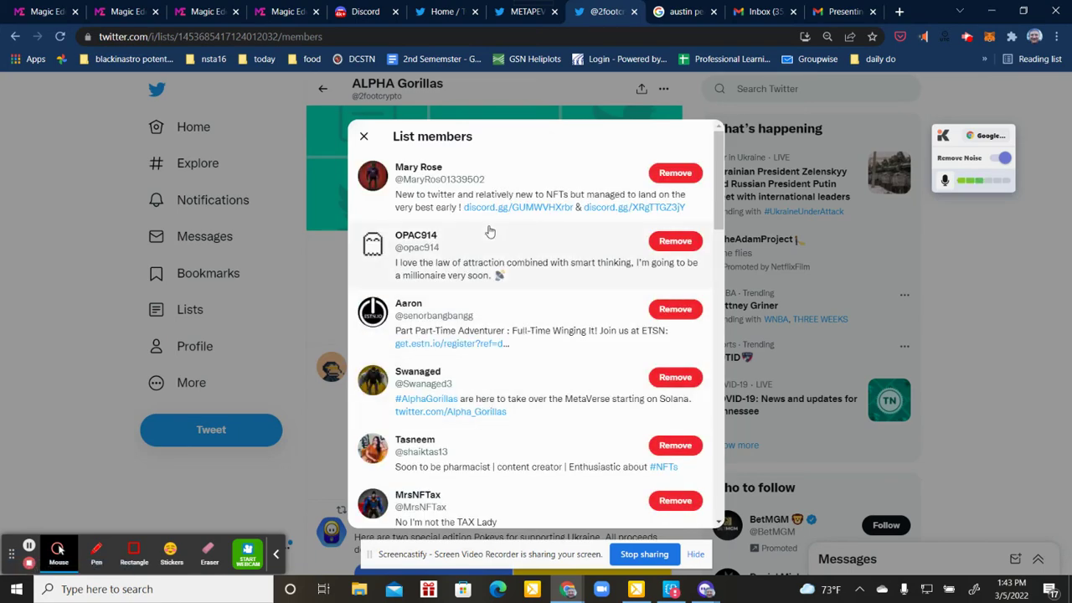
{"action": "scroll", "coordinate": [482, 238], "scroll_direction": "down", "scroll_amount": 5}
{"action": "scroll", "coordinate": [478, 241], "scroll_direction": "up", "scroll_amount": 5}
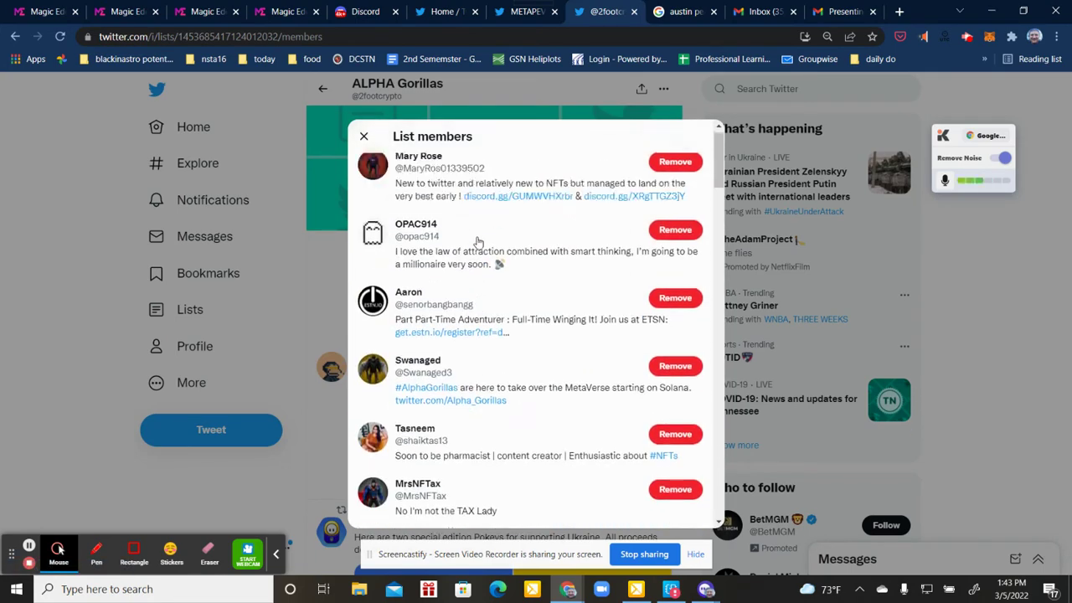
{"action": "left_click", "coordinate": [363, 135]}
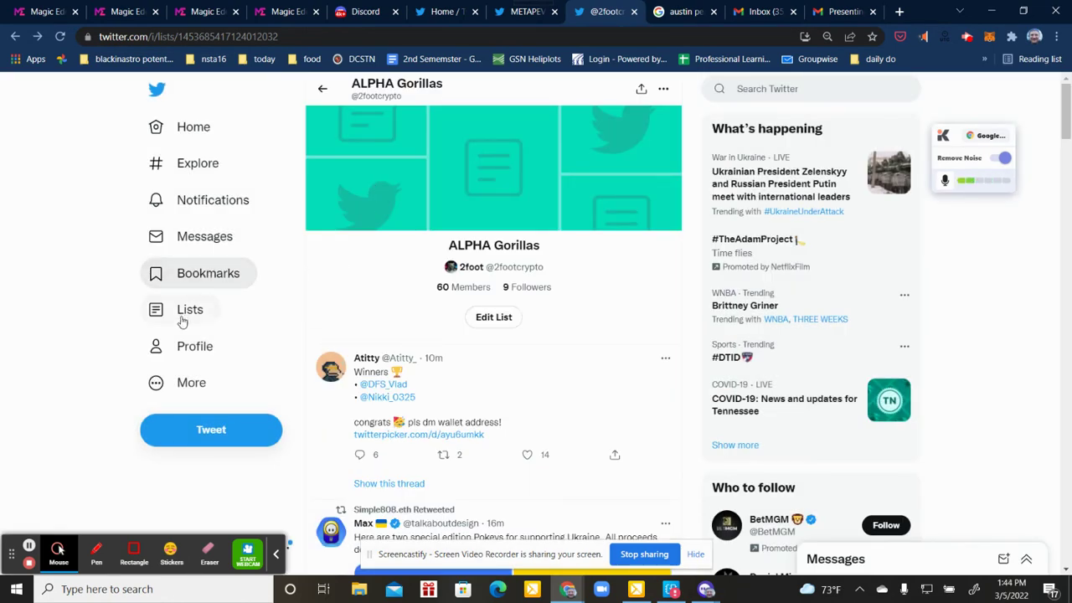
Step: Open the account's own profile for editing, review all its fields and save it without changes
{"action": "left_click", "coordinate": [196, 350]}
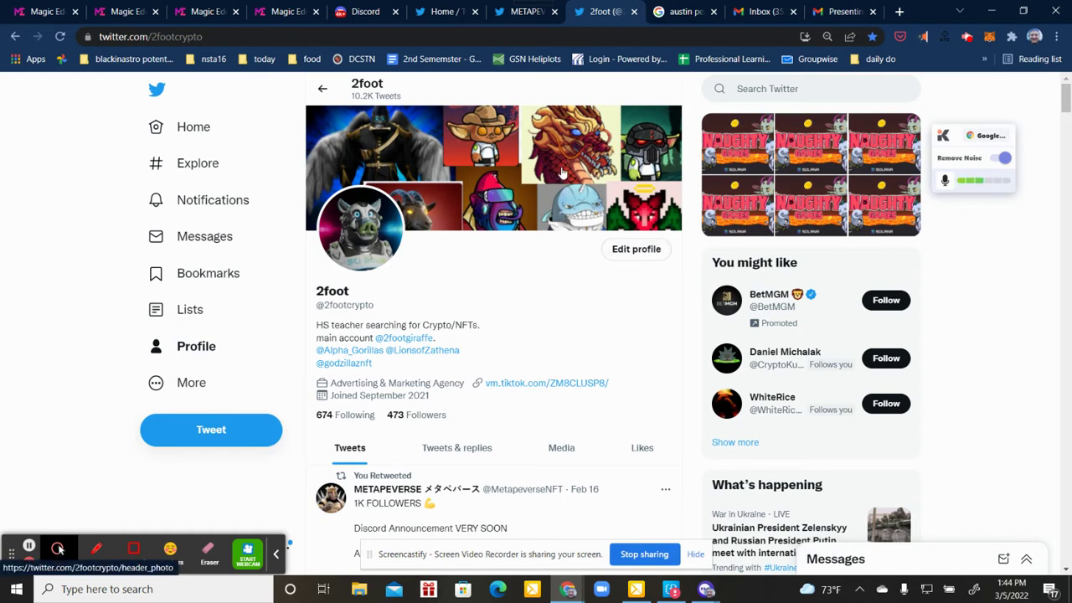
{"action": "left_click", "coordinate": [636, 249]}
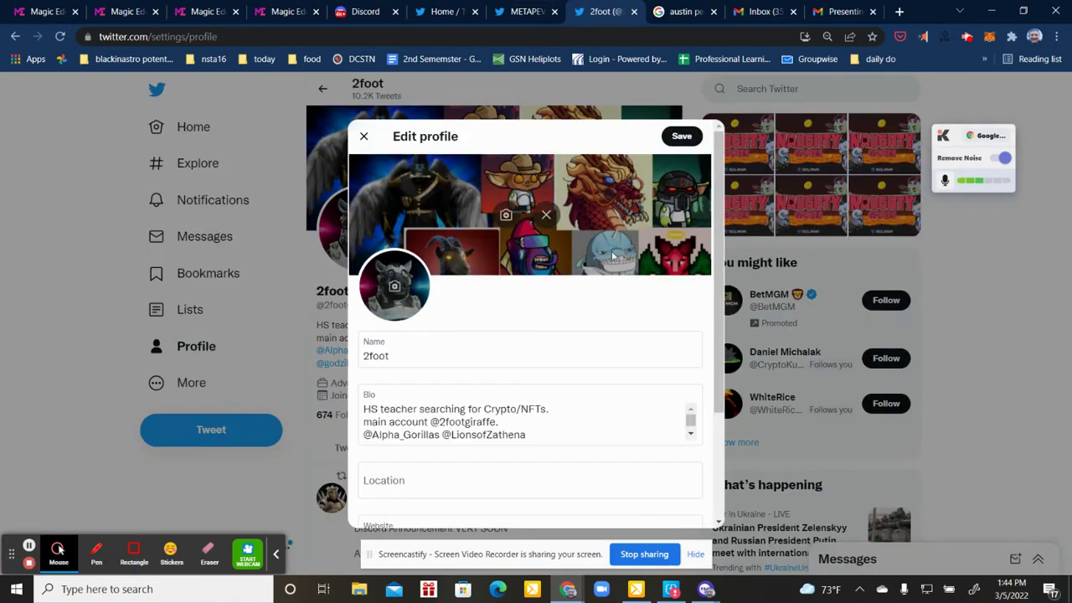
{"action": "scroll", "coordinate": [508, 414], "scroll_direction": "down", "scroll_amount": 1}
{"action": "scroll", "coordinate": [470, 446], "scroll_direction": "down", "scroll_amount": 2}
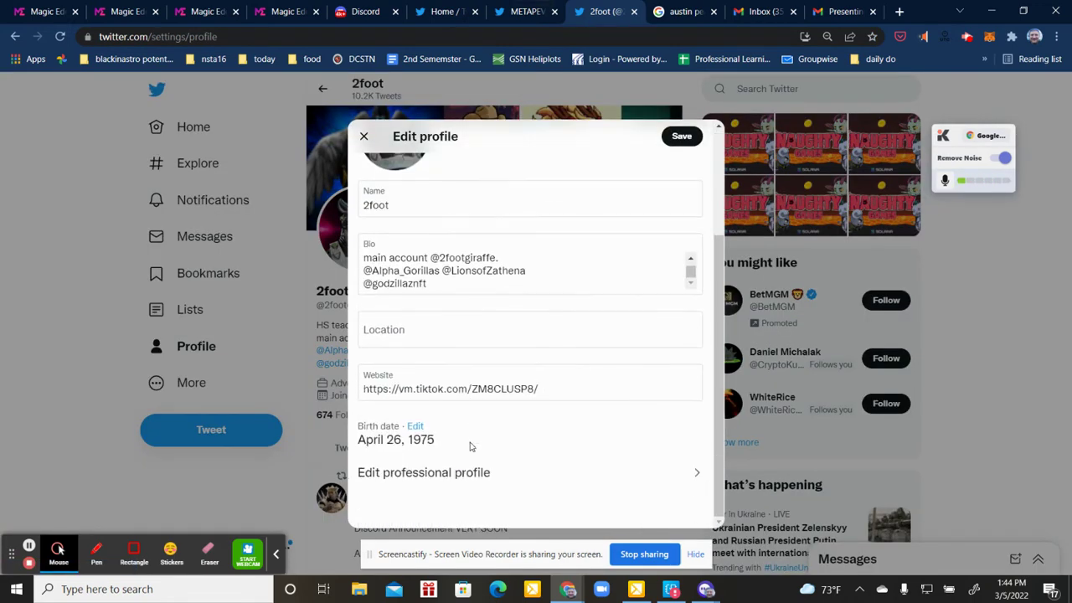
{"action": "scroll", "coordinate": [470, 446], "scroll_direction": "up", "scroll_amount": 3}
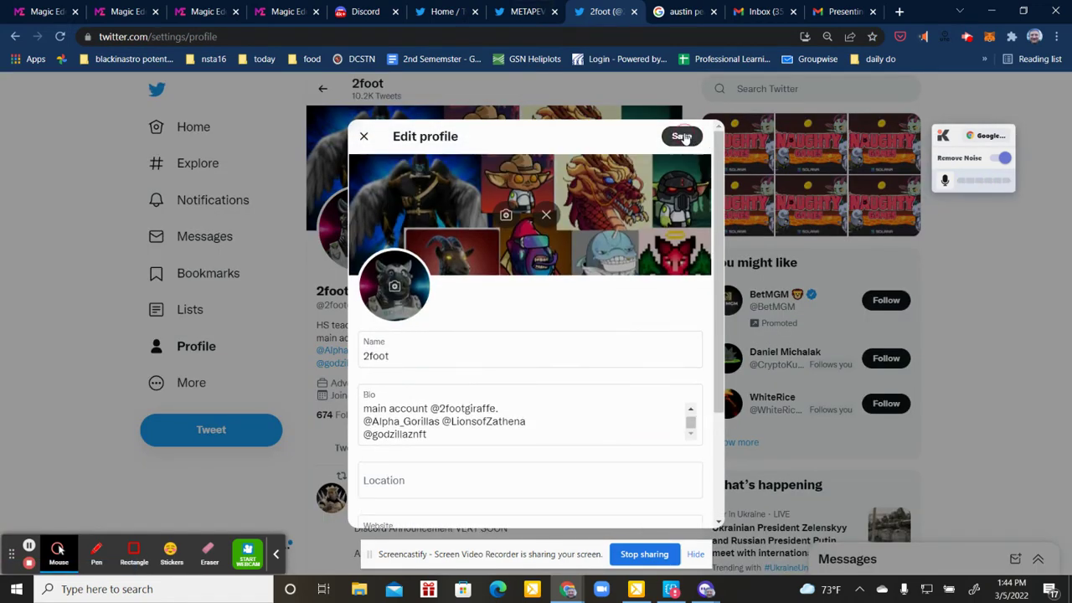
{"action": "left_click", "coordinate": [683, 136]}
Step: Look through the tweets on the account's own profile page
{"action": "scroll", "coordinate": [586, 301], "scroll_direction": "down", "scroll_amount": 5}
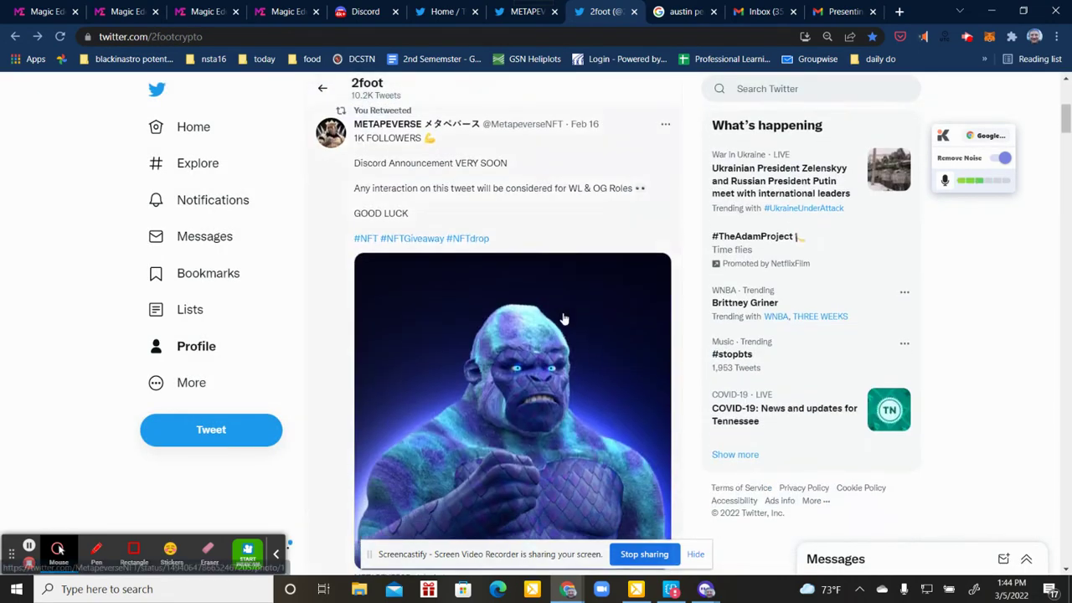
{"action": "scroll", "coordinate": [398, 381], "scroll_direction": "up", "scroll_amount": 4}
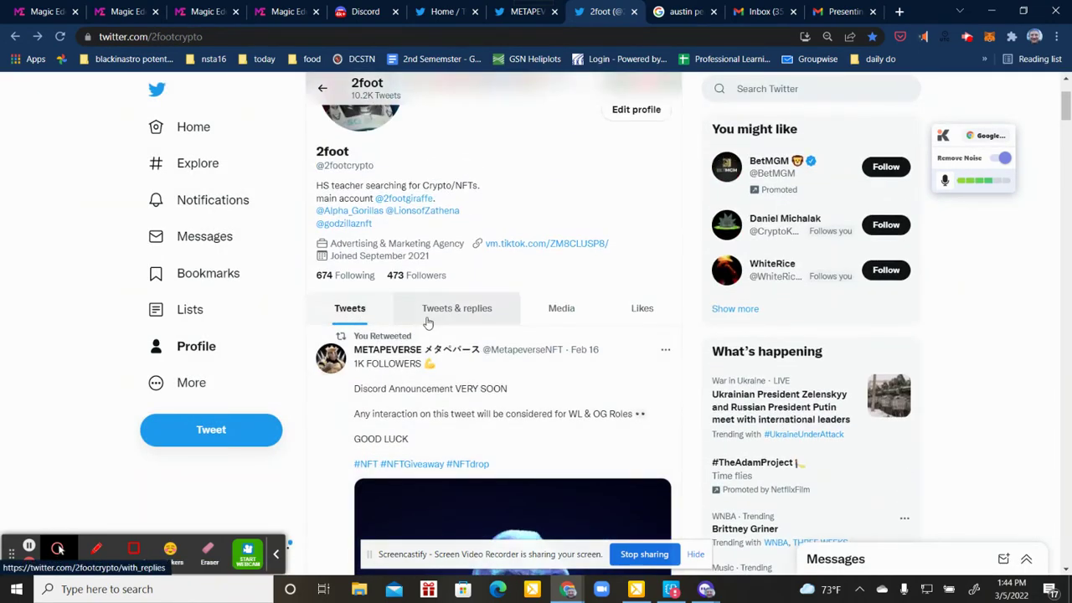
{"action": "scroll", "coordinate": [461, 306], "scroll_direction": "down", "scroll_amount": 4}
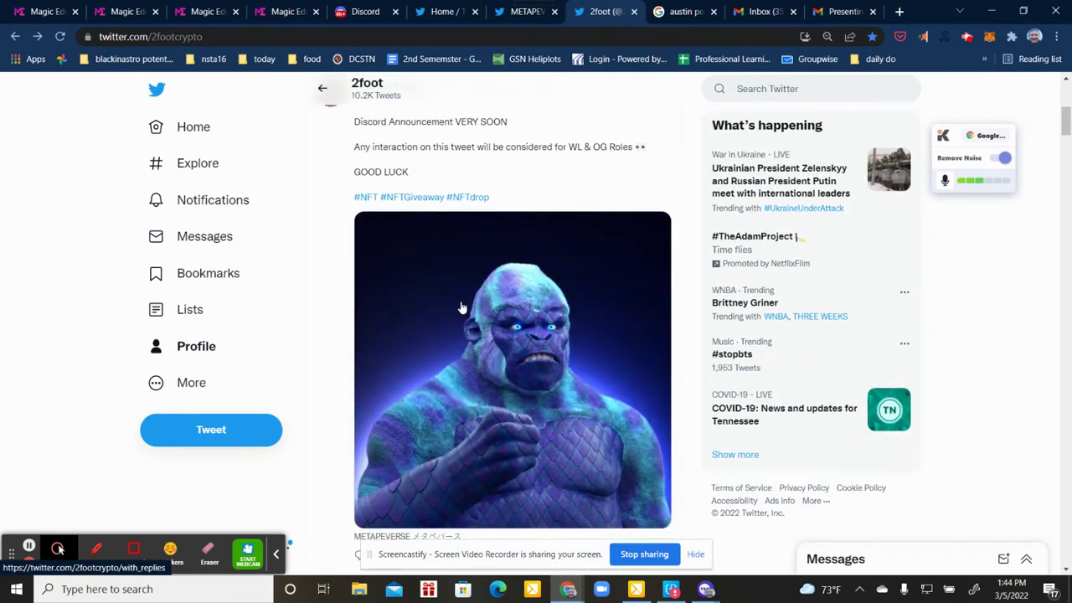
{"action": "scroll", "coordinate": [467, 303], "scroll_direction": "up", "scroll_amount": 6}
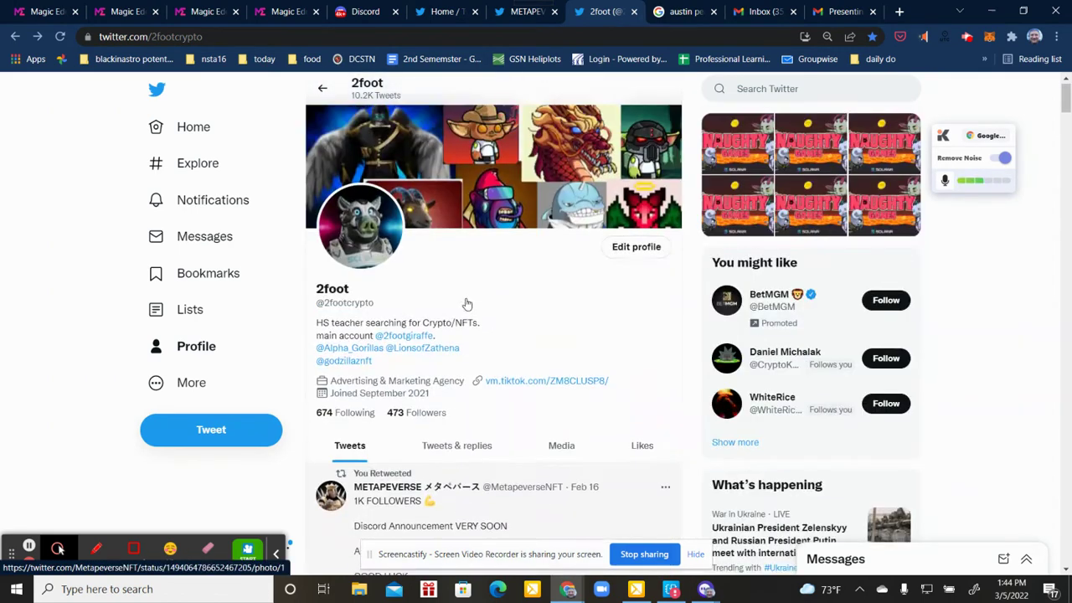
Step: Show the profile's media posts and browse through them
{"action": "left_click", "coordinate": [558, 445]}
{"action": "scroll", "coordinate": [617, 356], "scroll_direction": "down", "scroll_amount": 8}
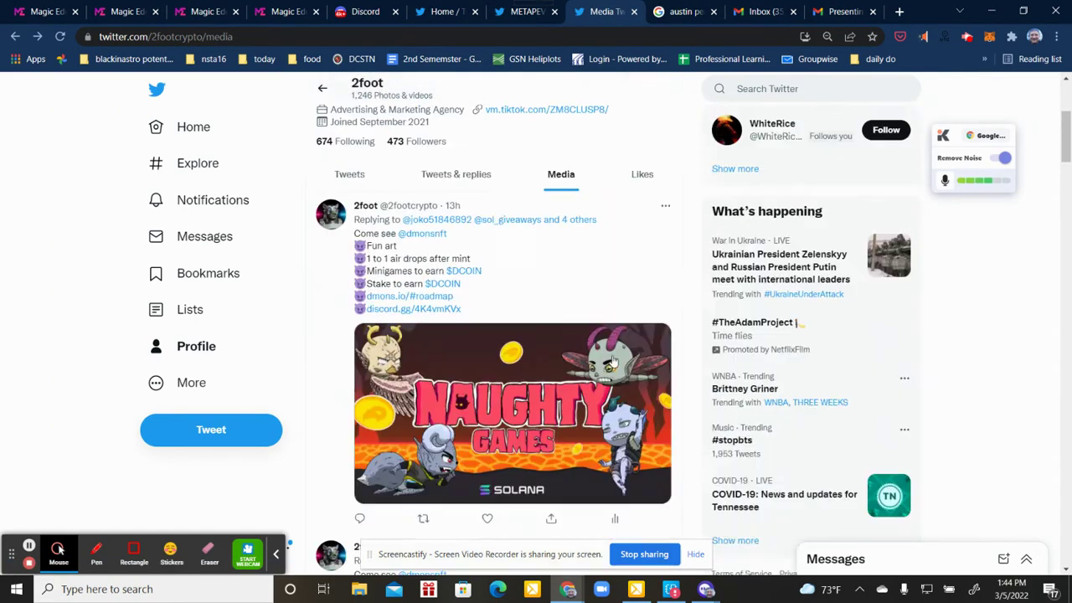
{"action": "scroll", "coordinate": [613, 360], "scroll_direction": "down", "scroll_amount": 5}
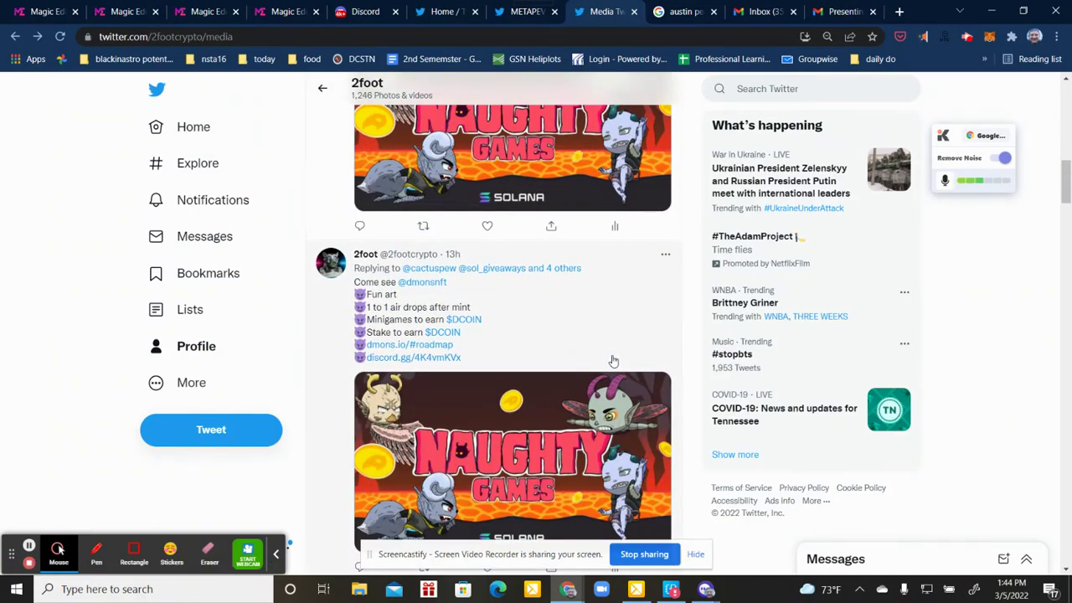
{"action": "scroll", "coordinate": [613, 361], "scroll_direction": "up", "scroll_amount": 10}
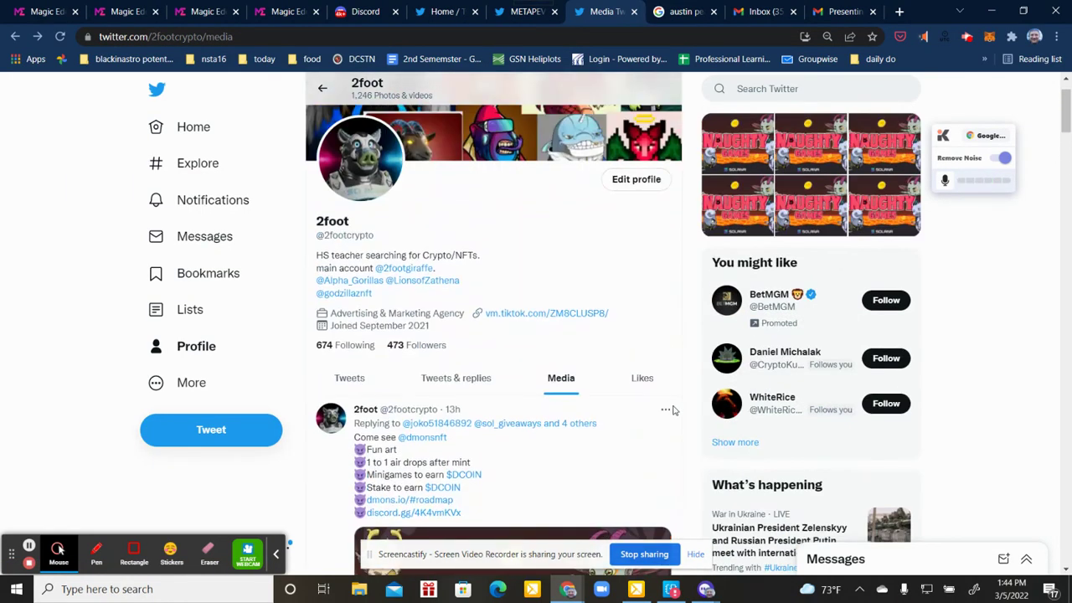
Step: Show the tweets liked by the account on its profile and browse through them
{"action": "left_click", "coordinate": [640, 378]}
{"action": "scroll", "coordinate": [562, 324], "scroll_direction": "down", "scroll_amount": 3}
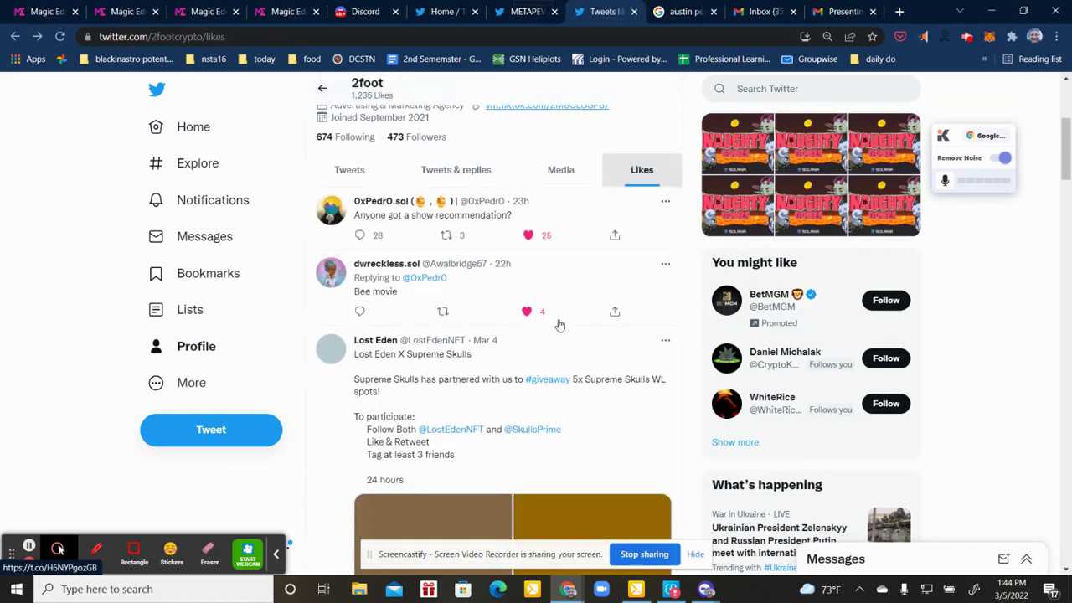
{"action": "scroll", "coordinate": [519, 361], "scroll_direction": "down", "scroll_amount": 2}
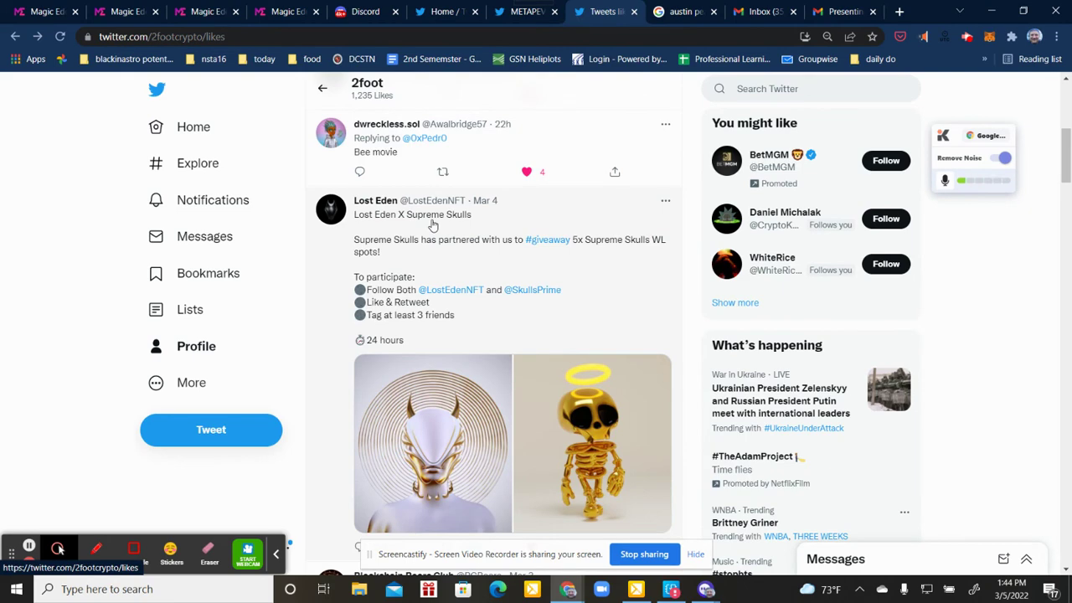
{"action": "scroll", "coordinate": [431, 336], "scroll_direction": "up", "scroll_amount": 1}
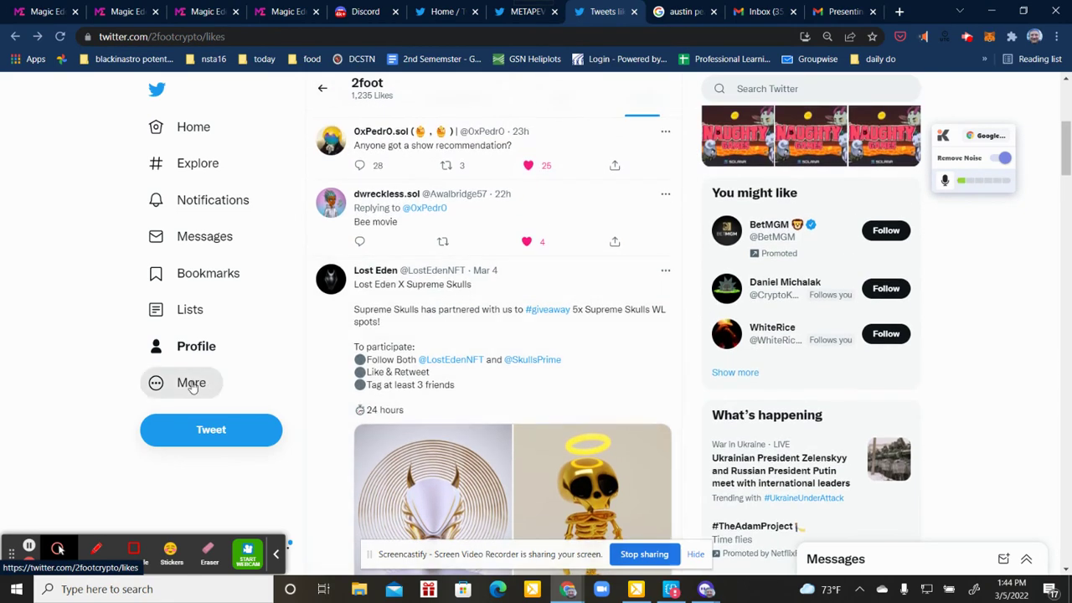
Step: Look over the additional navigation options, close them and return to the start of the profile page
{"action": "left_click", "coordinate": [182, 383]}
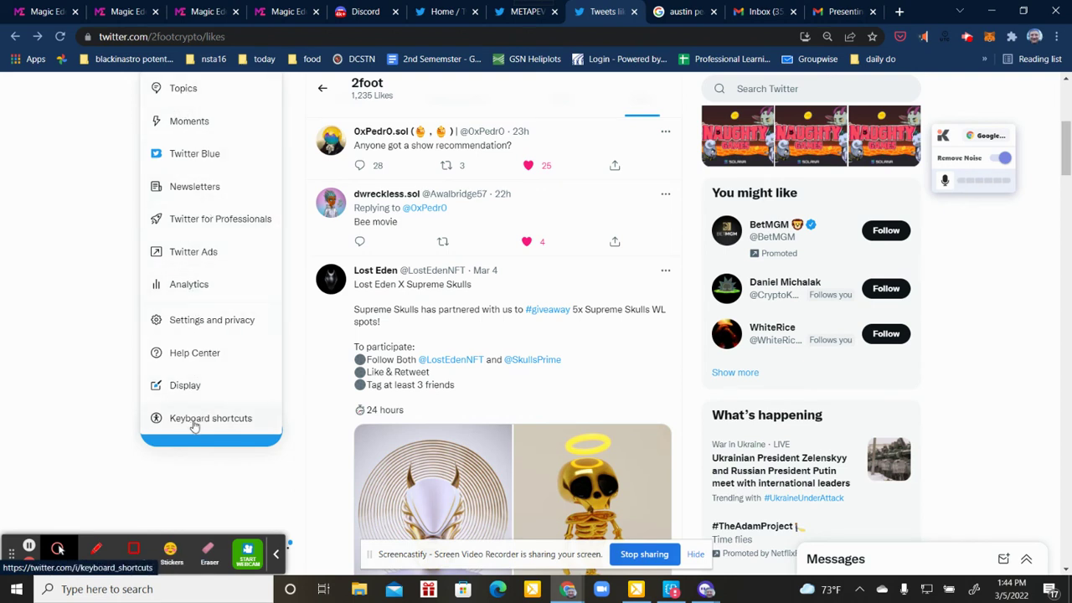
{"action": "left_click", "coordinate": [76, 368]}
{"action": "scroll", "coordinate": [442, 366], "scroll_direction": "up", "scroll_amount": 4}
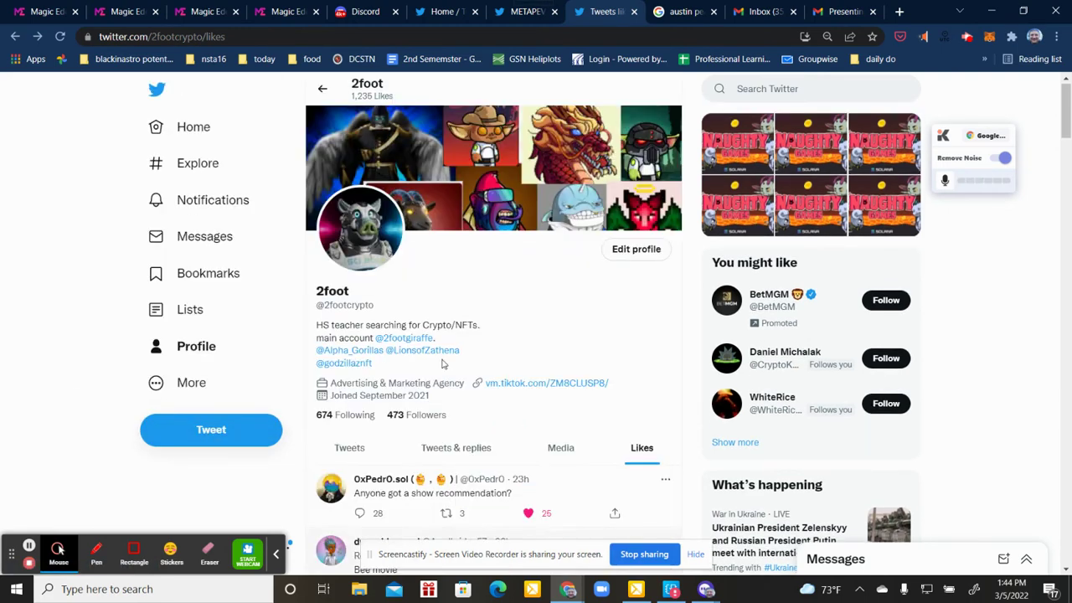
Step: Go to the home feed and draft a tweet there reading "sdk;ljfas;lkdjf"
{"action": "left_click", "coordinate": [196, 126]}
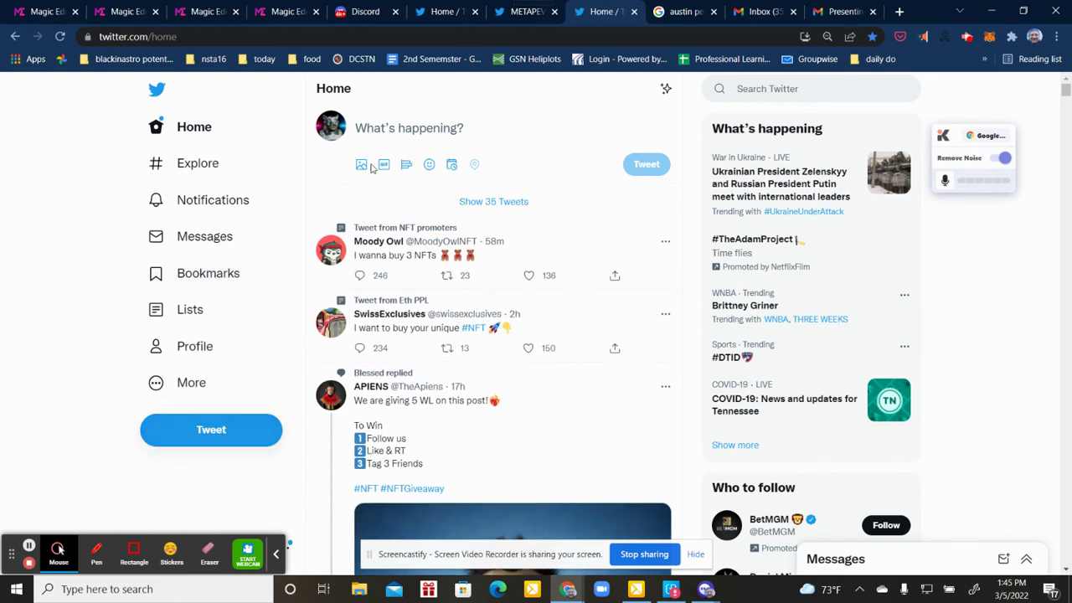
{"action": "left_click", "coordinate": [380, 127]}
{"action": "type", "text": "sdk;ljfas;lkdjf"}
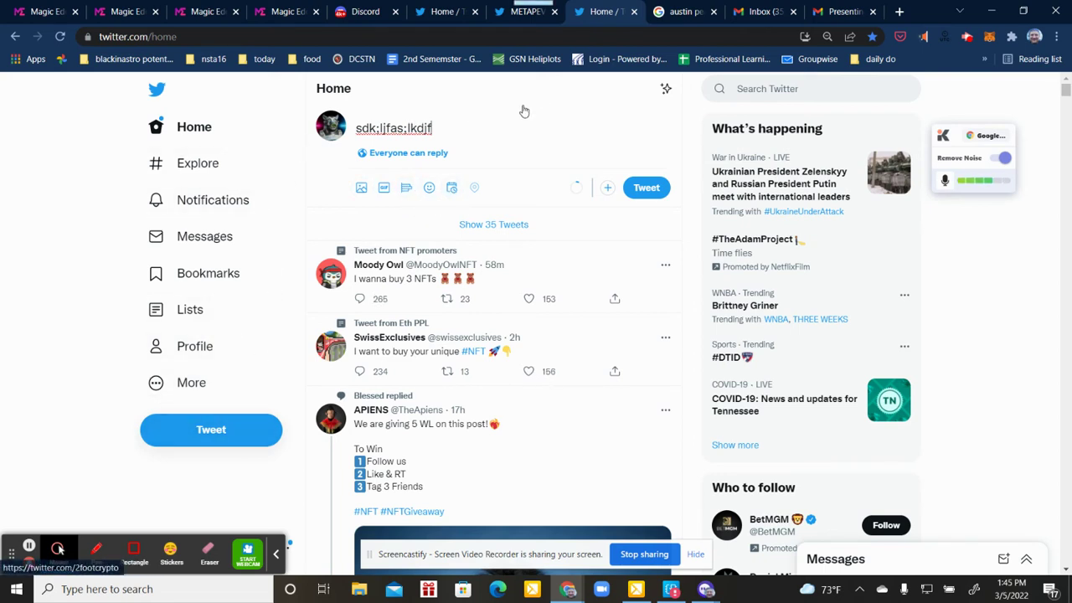
Step: Compose a separate three-tweet thread reading "asdfa;skldfja;sdf", "asdfasdfasdf" and "asdasdfasdf", and discard it without posting
{"action": "left_click", "coordinate": [201, 428]}
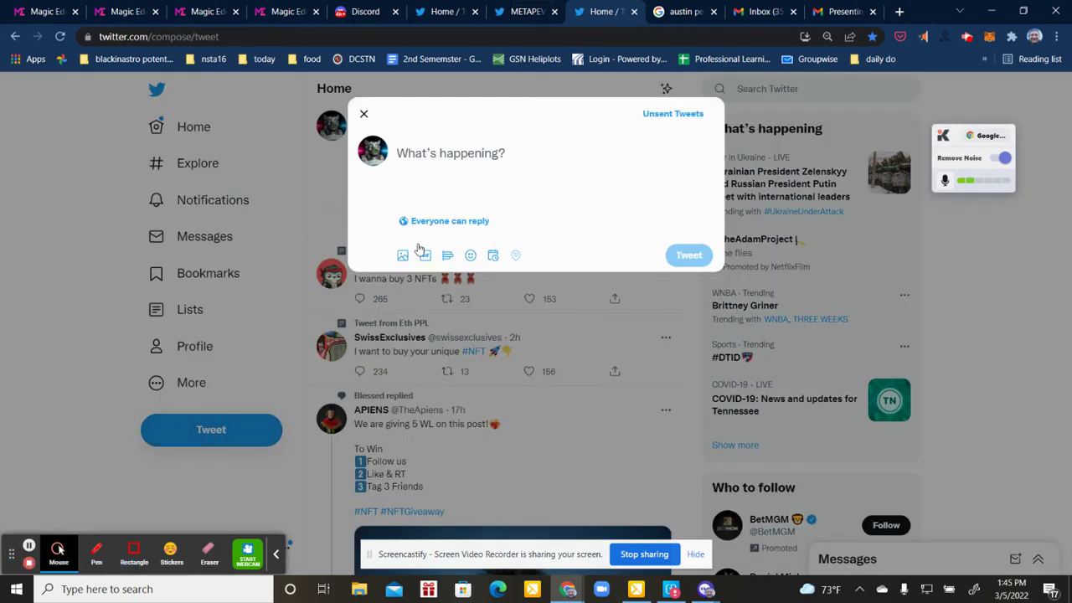
{"action": "type", "text": "a"}
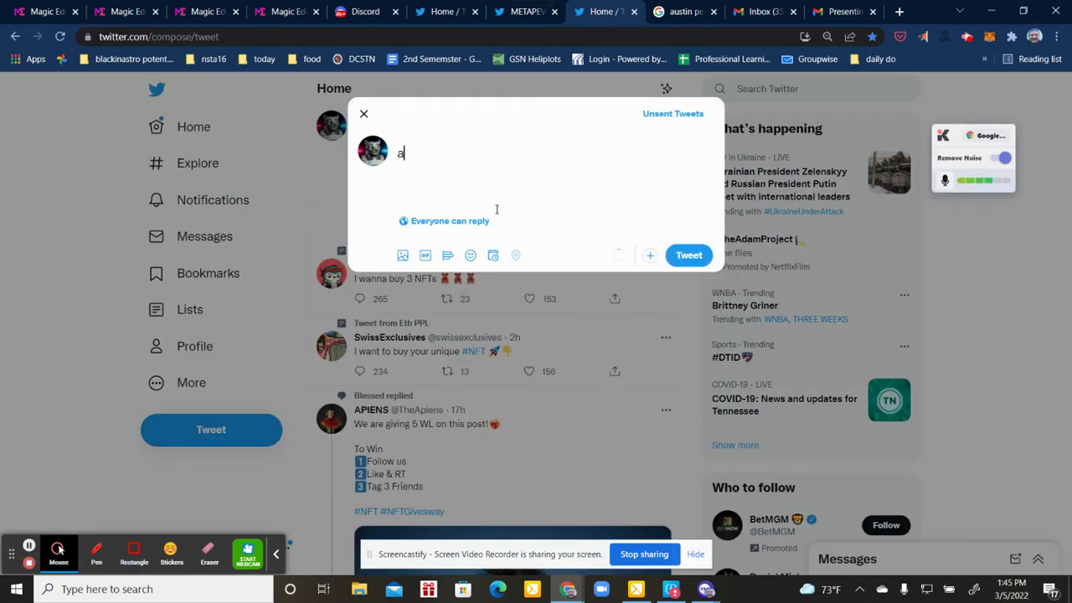
{"action": "type", "text": "sdfa;skldfja;sdf"}
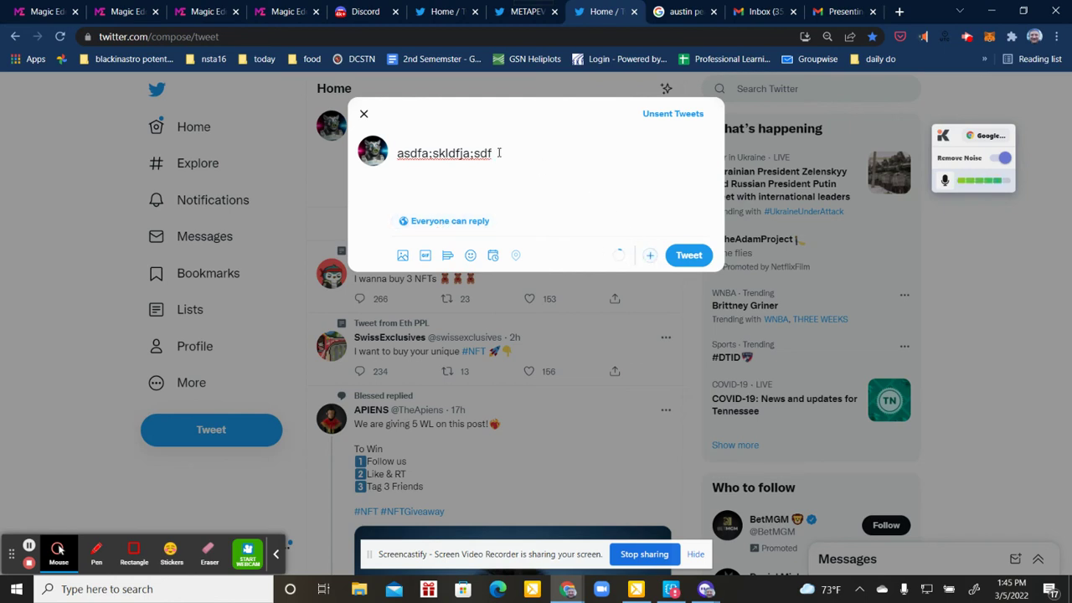
{"action": "left_click", "coordinate": [651, 257]}
{"action": "left_click", "coordinate": [401, 190]}
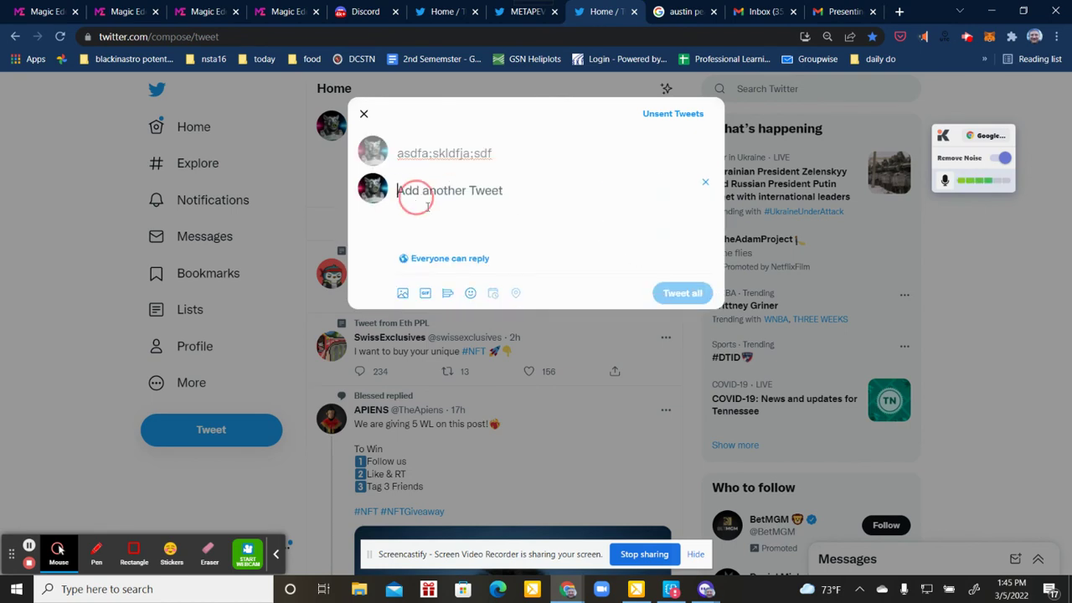
{"action": "type", "text": "asdfasdfasdf"}
{"action": "left_click", "coordinate": [638, 295]}
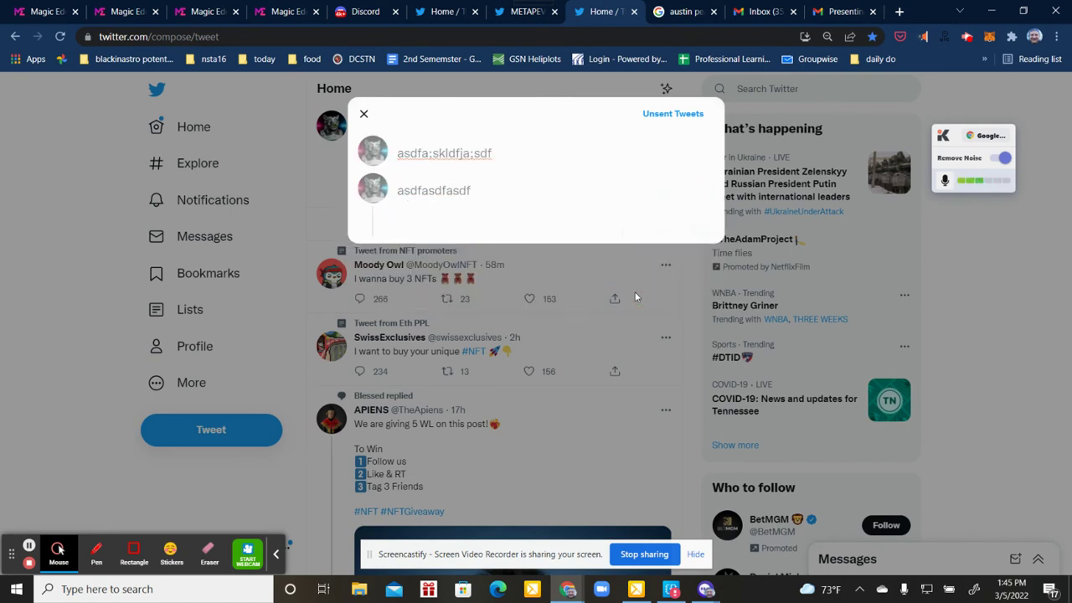
{"action": "type", "text": "asdasdfasdf"}
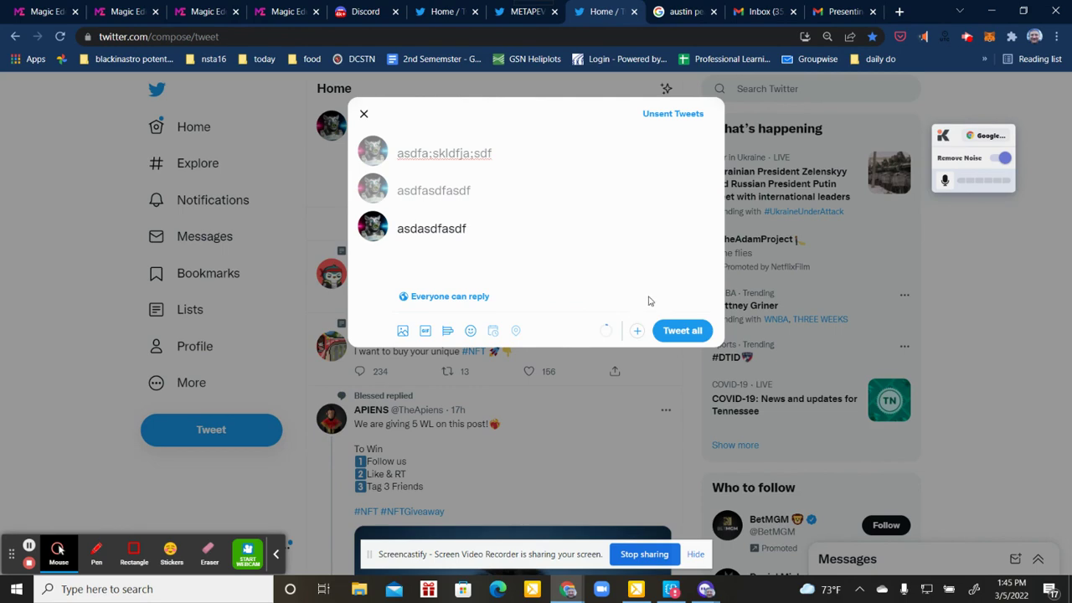
{"action": "left_click", "coordinate": [363, 114]}
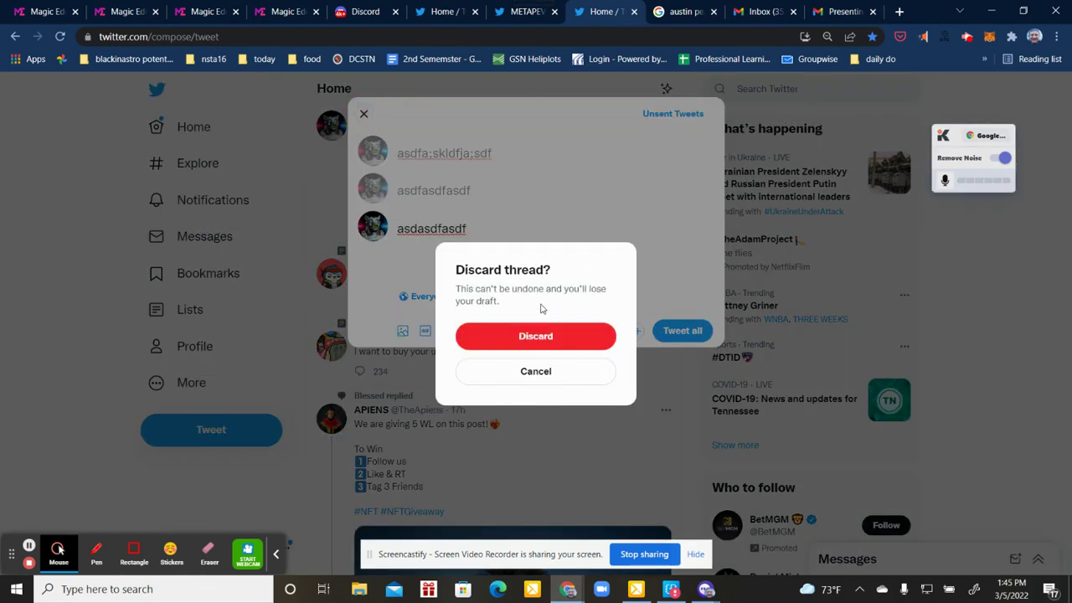
{"action": "left_click", "coordinate": [528, 336]}
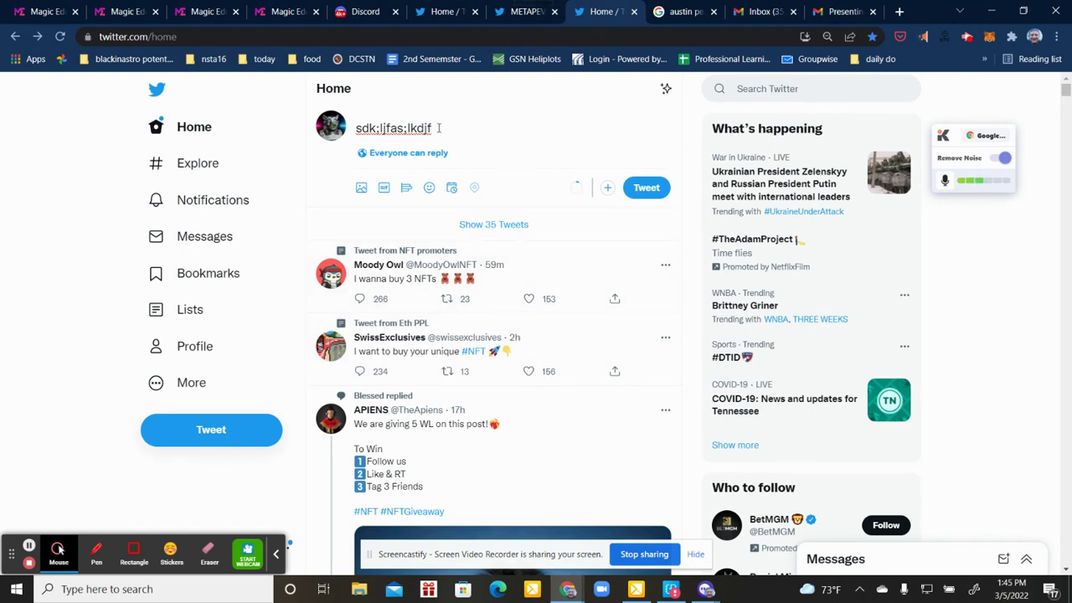
Step: Clear all the draft text from the tweet composer on the home feed
{"action": "left_click_drag", "start_coordinate": [438, 127], "coordinate": [350, 127]}
{"action": "type", "text": "s"}
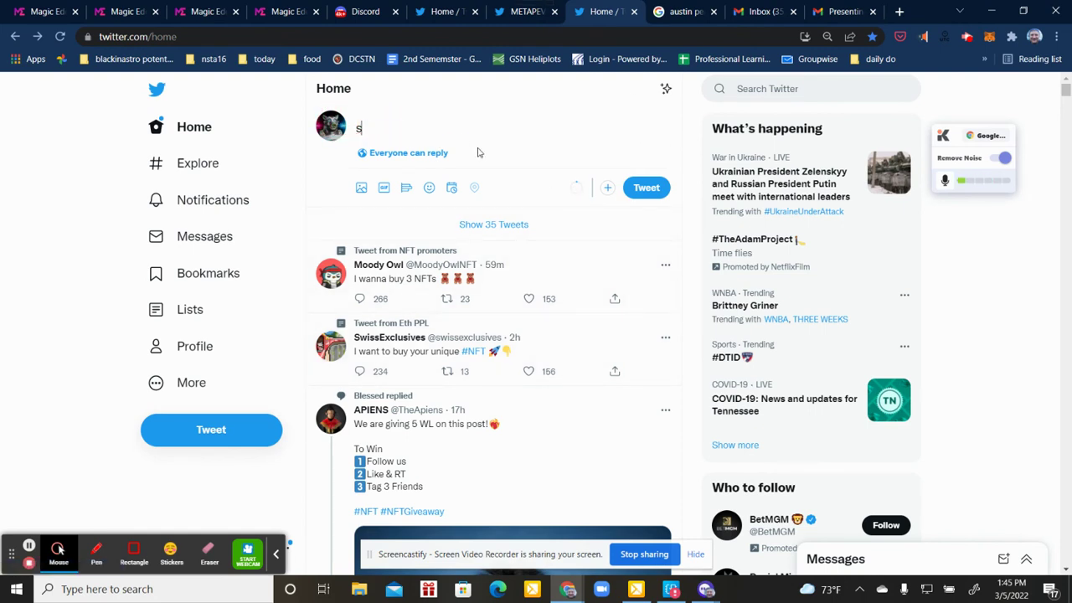
{"action": "key", "text": "BackSpace"}
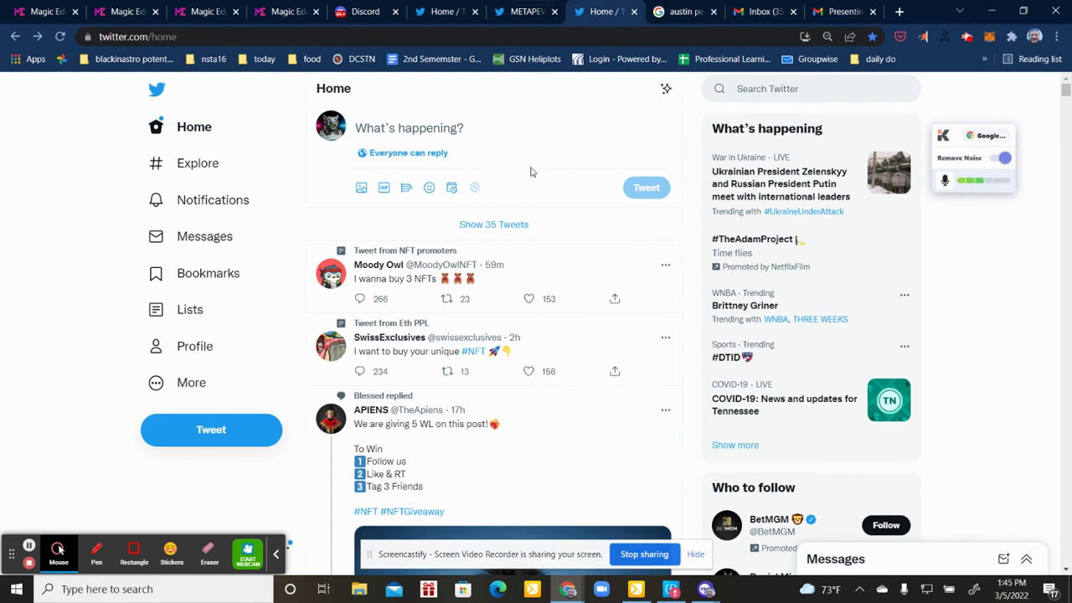
Step: Open the Twitter search for entering a query
{"action": "left_click", "coordinate": [751, 88]}
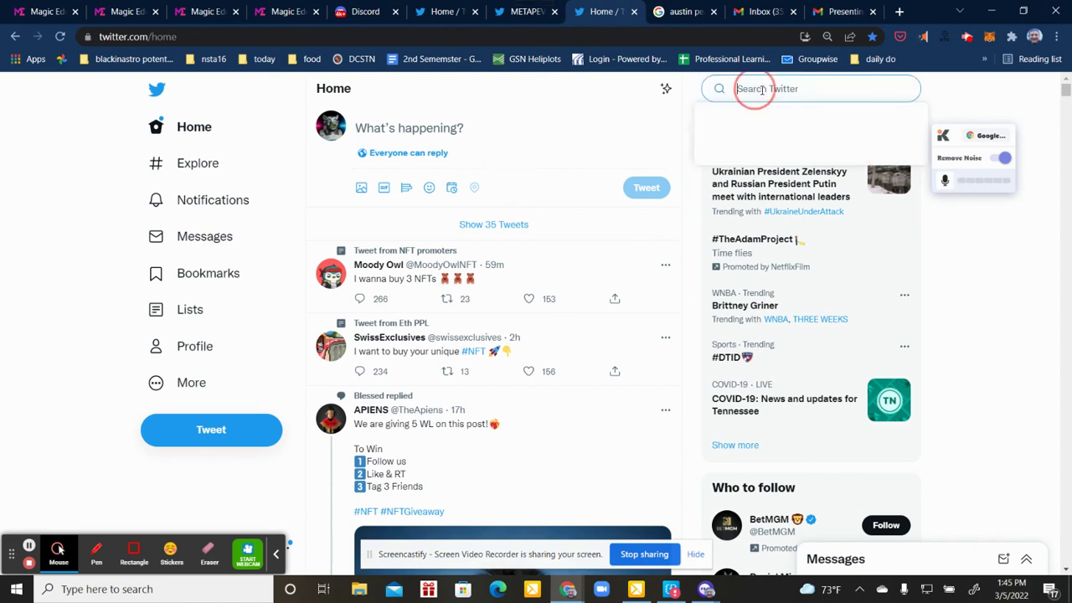